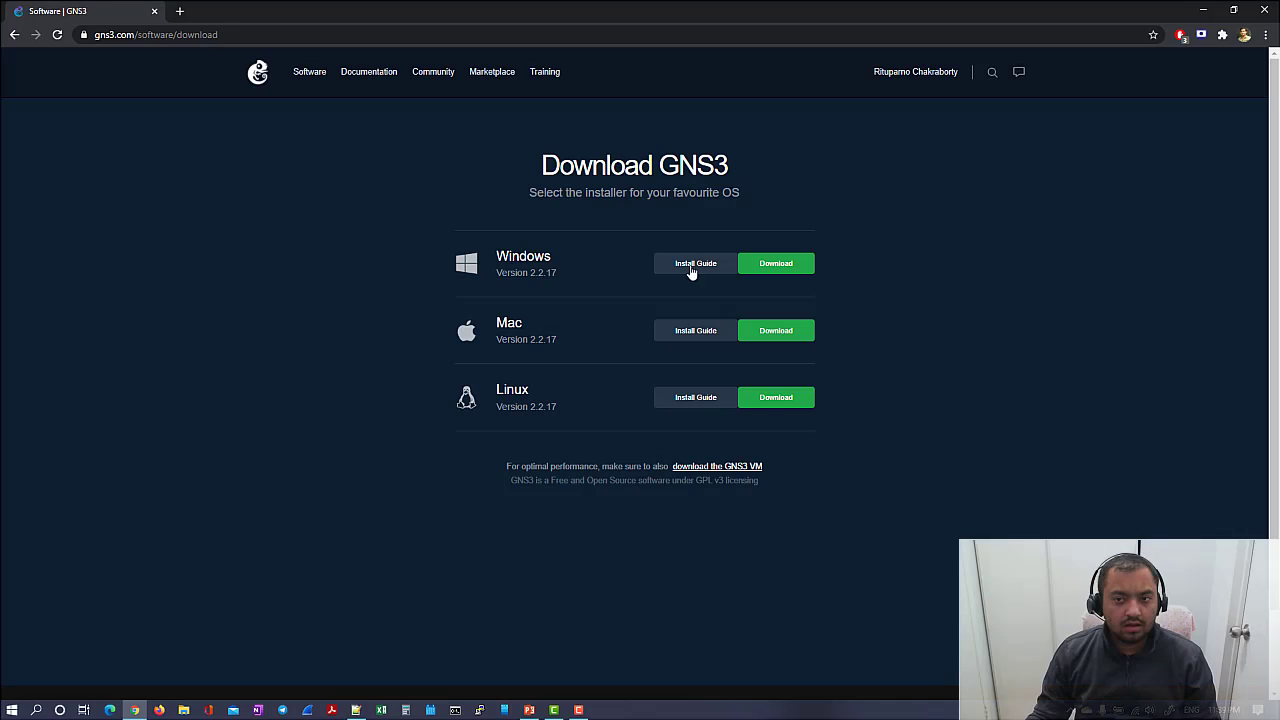
# - Download the Windows GNS3 installer, dismiss the thank-you offer, and run the downloaded GNS3 exe
pyautogui.click(759, 268)
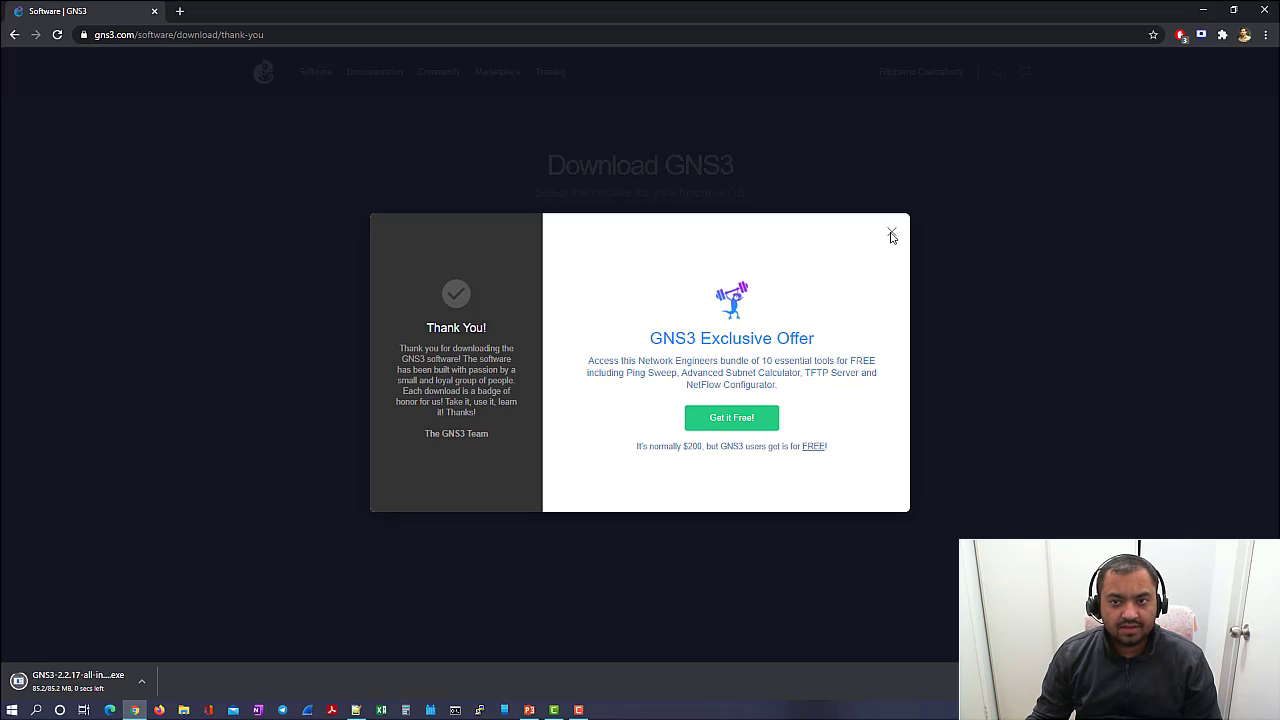
pyautogui.click(891, 231)
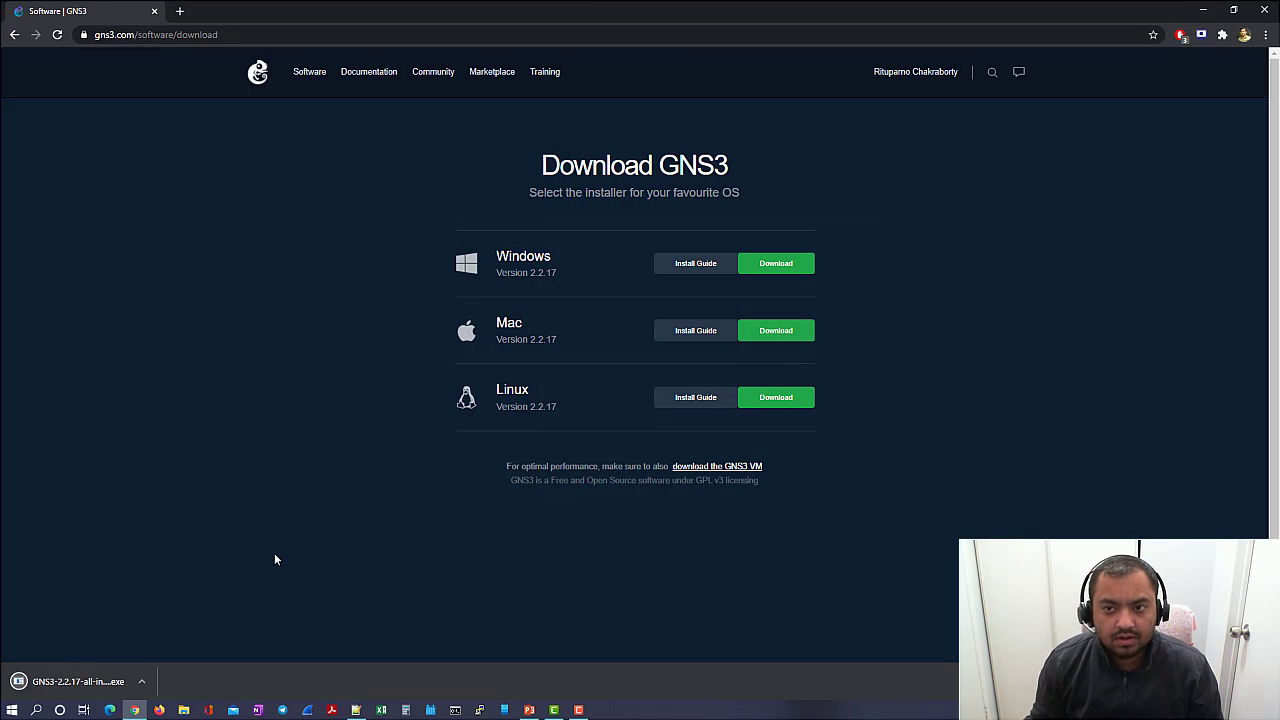
pyautogui.click(72, 681)
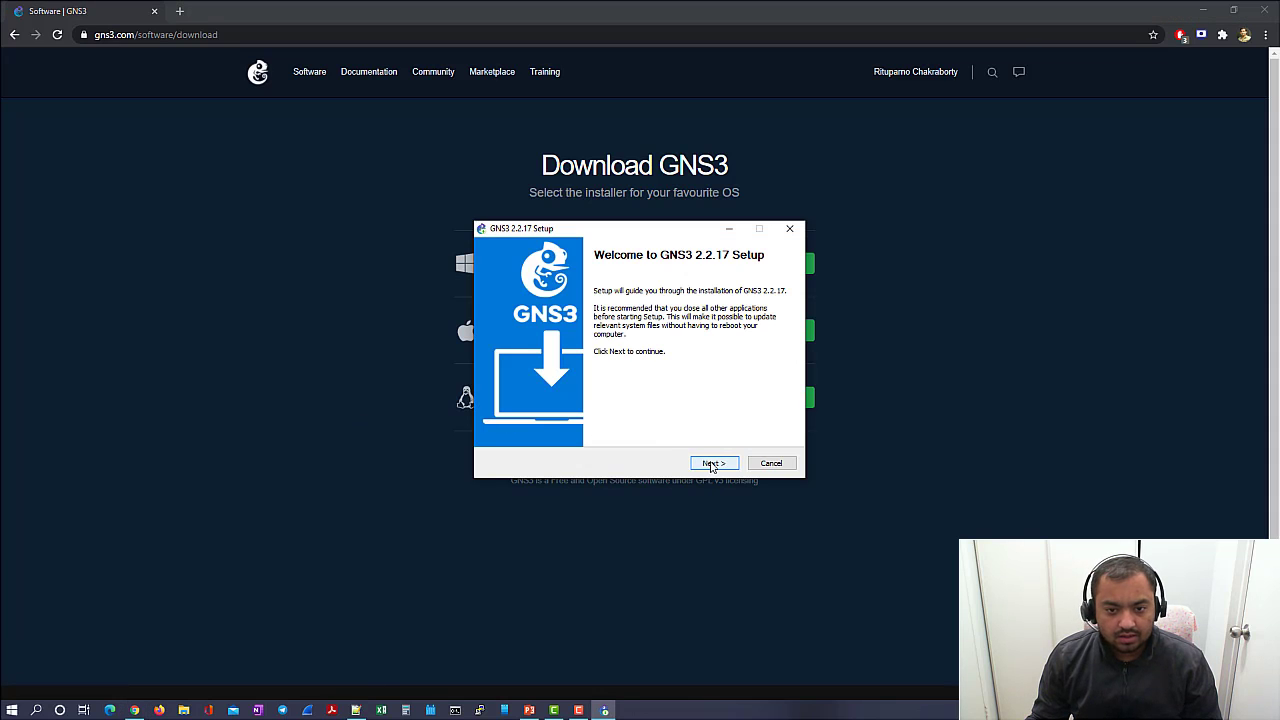
# - Move past the welcome page, accept the licence agreement, and keep the default Start Menu folder
pyautogui.click(711, 464)
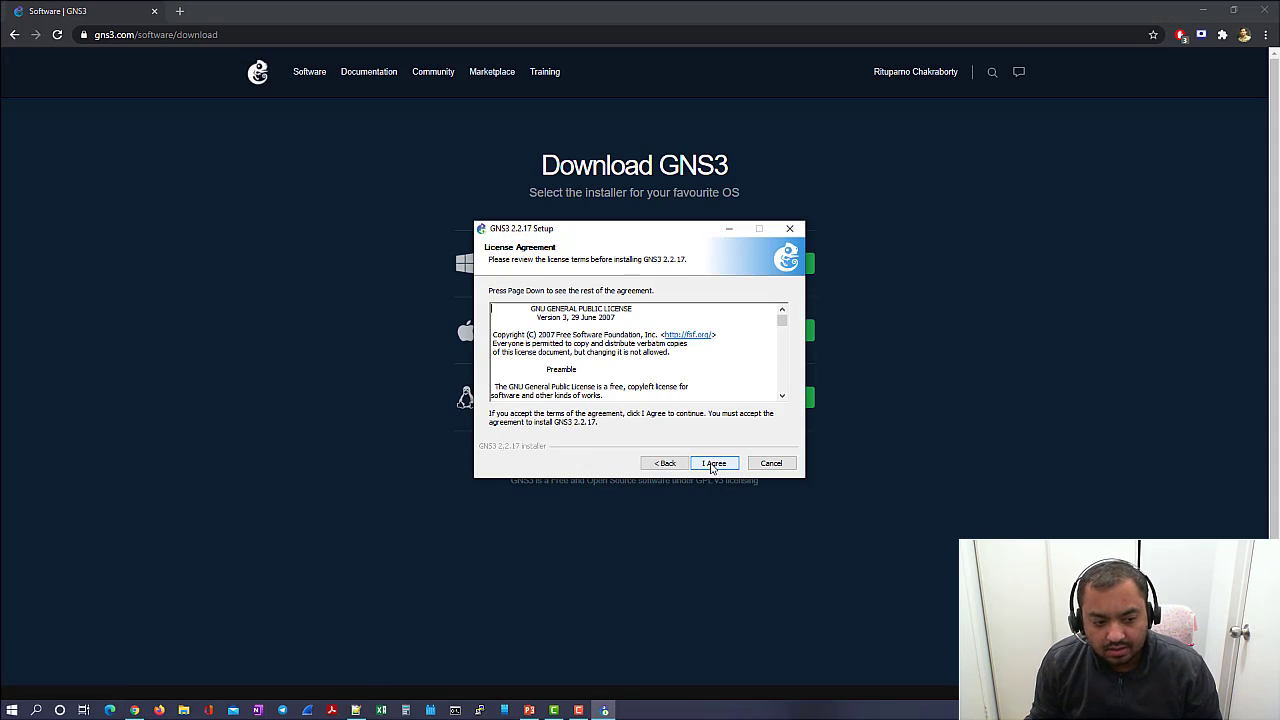
pyautogui.click(711, 464)
pyautogui.click(711, 464)
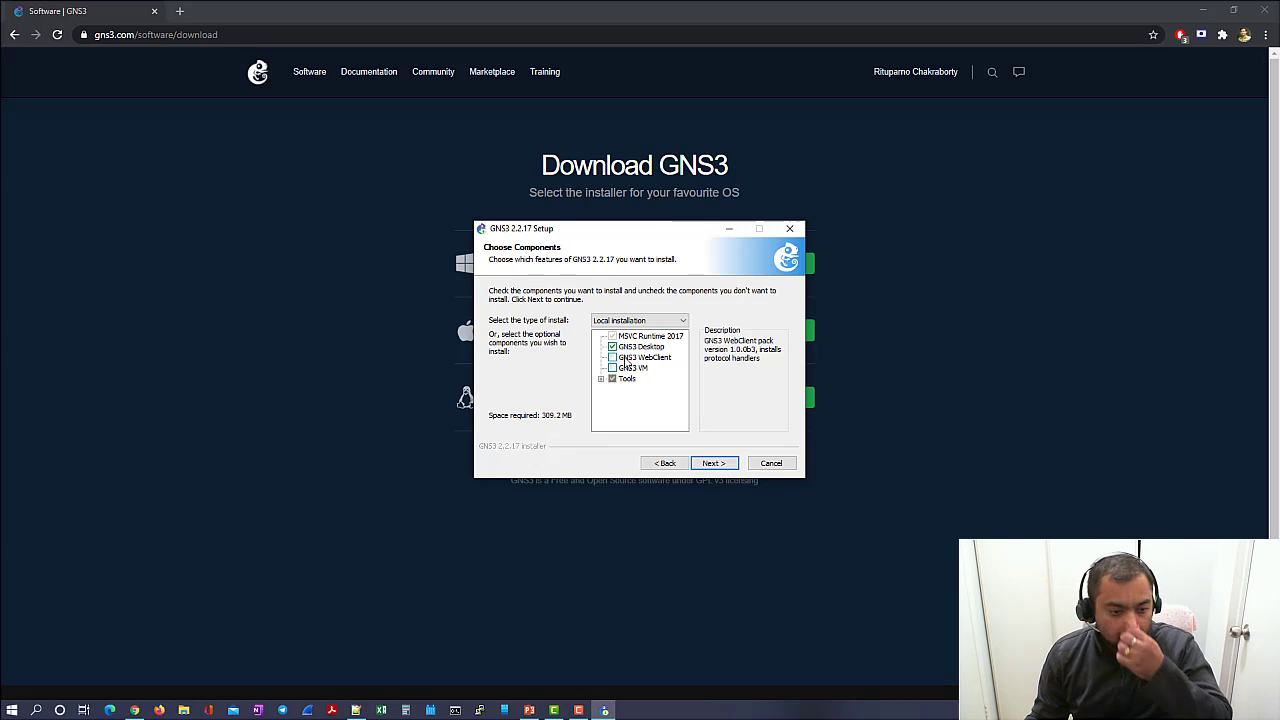
# - Add the GNS3 VM and WebClient components, keep C:\Program Files\GNS3, and choose VMware Workstation
pyautogui.click(613, 369)
pyautogui.click(612, 358)
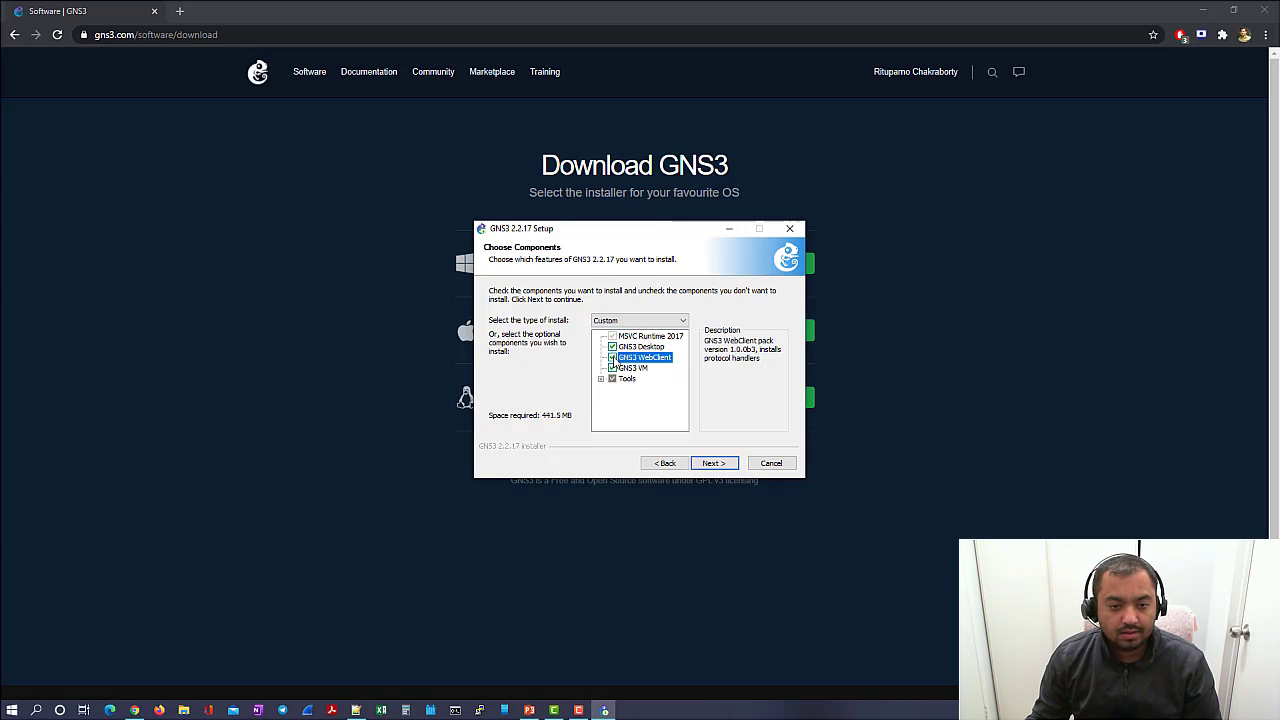
pyautogui.click(714, 463)
pyautogui.click(714, 463)
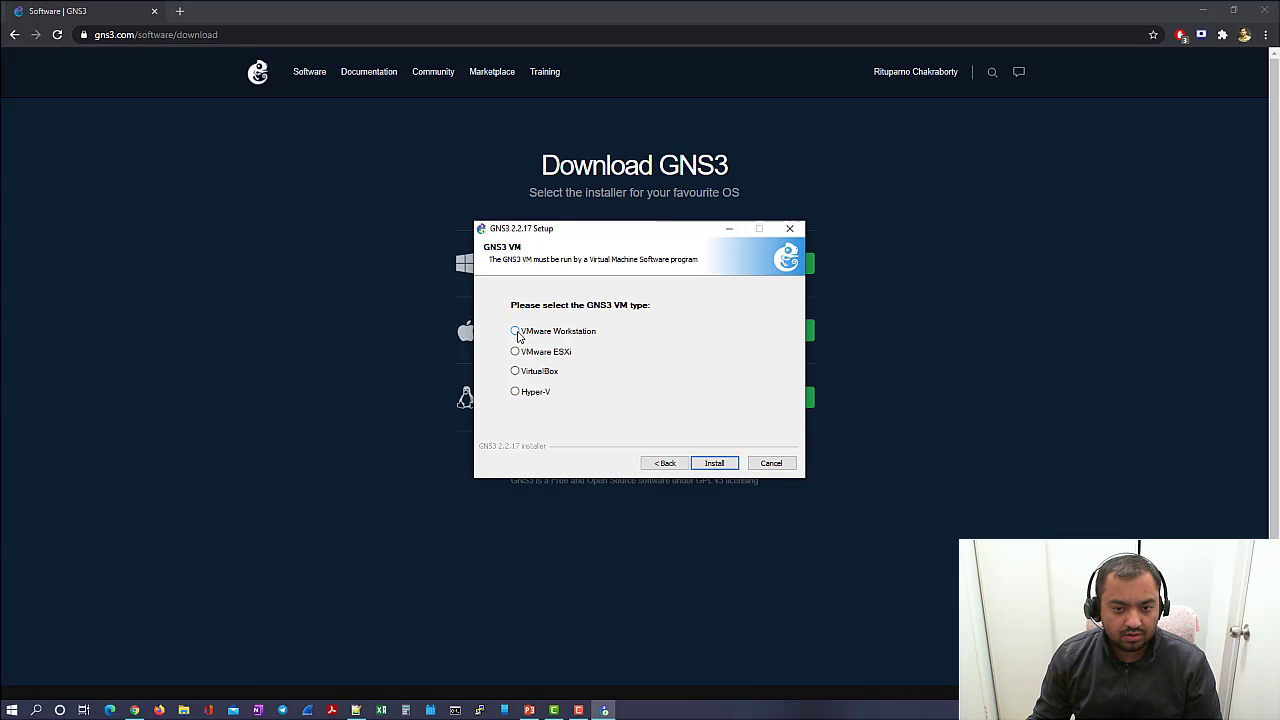
pyautogui.click(517, 337)
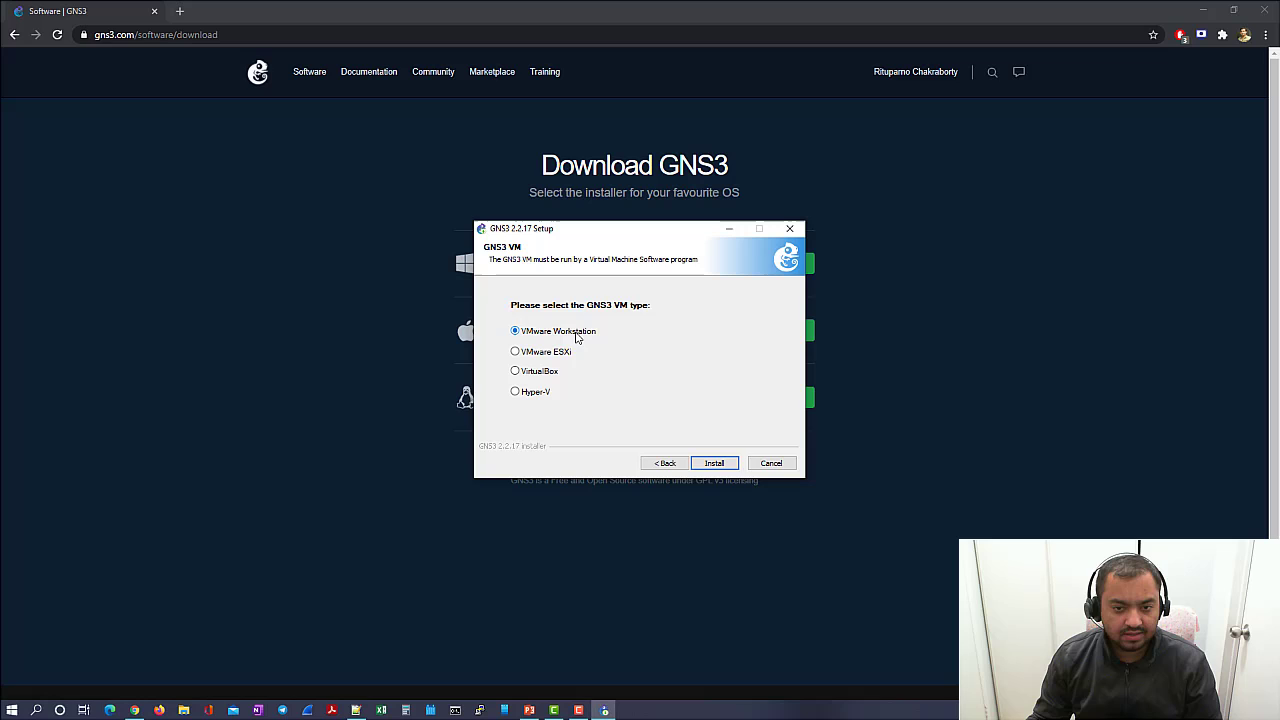
# - Install GNS3 2.2.17 and acknowledge the 'GNS3 VM has been downloaded' notice
pyautogui.click(719, 463)
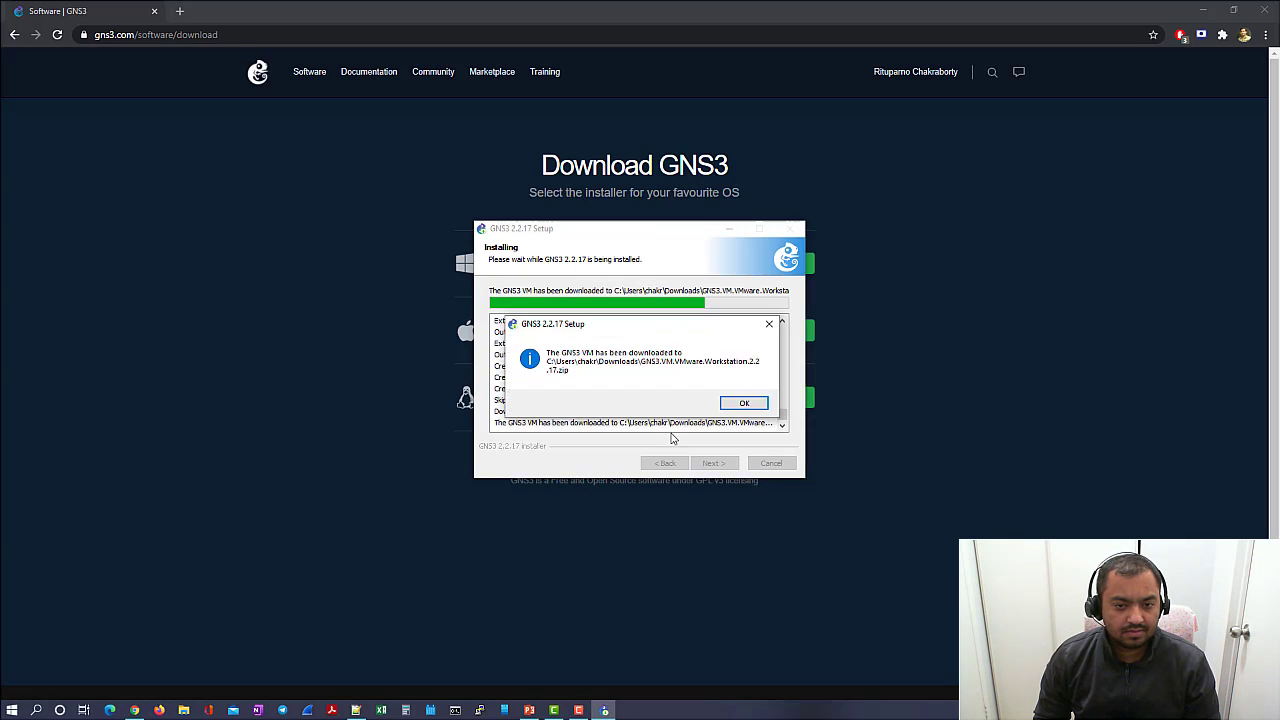
pyautogui.click(744, 404)
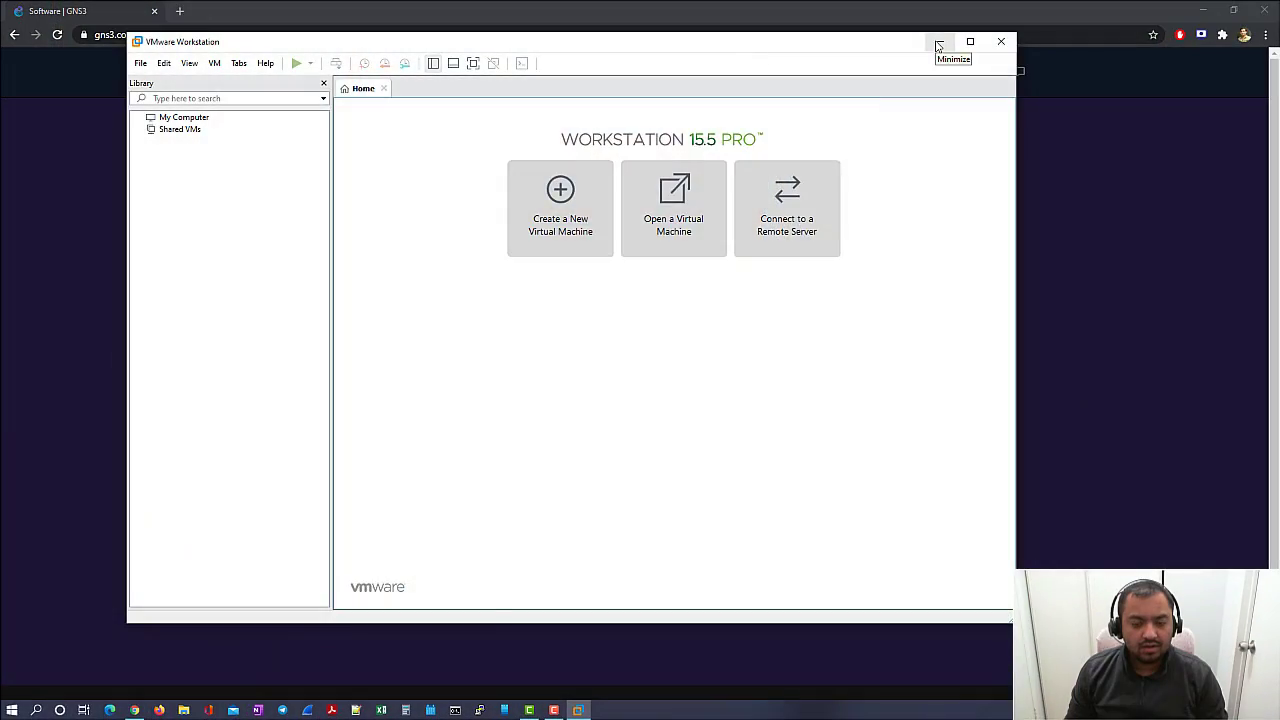
# - Minimise VMware Workstation to reveal the gns3.com Download GNS3 VM page
pyautogui.click(938, 44)
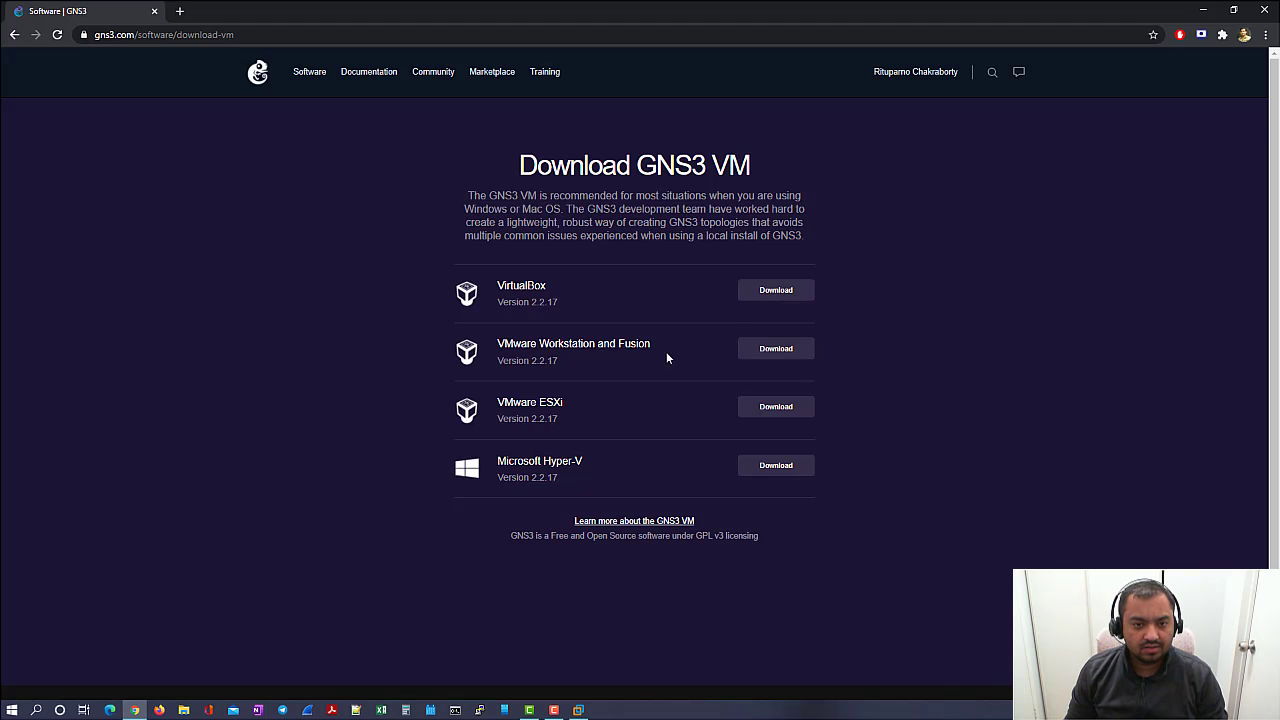
# - Download the 2.2.17 GNS3 VM zip for VMware Workstation and Fusion
pyautogui.click(776, 349)
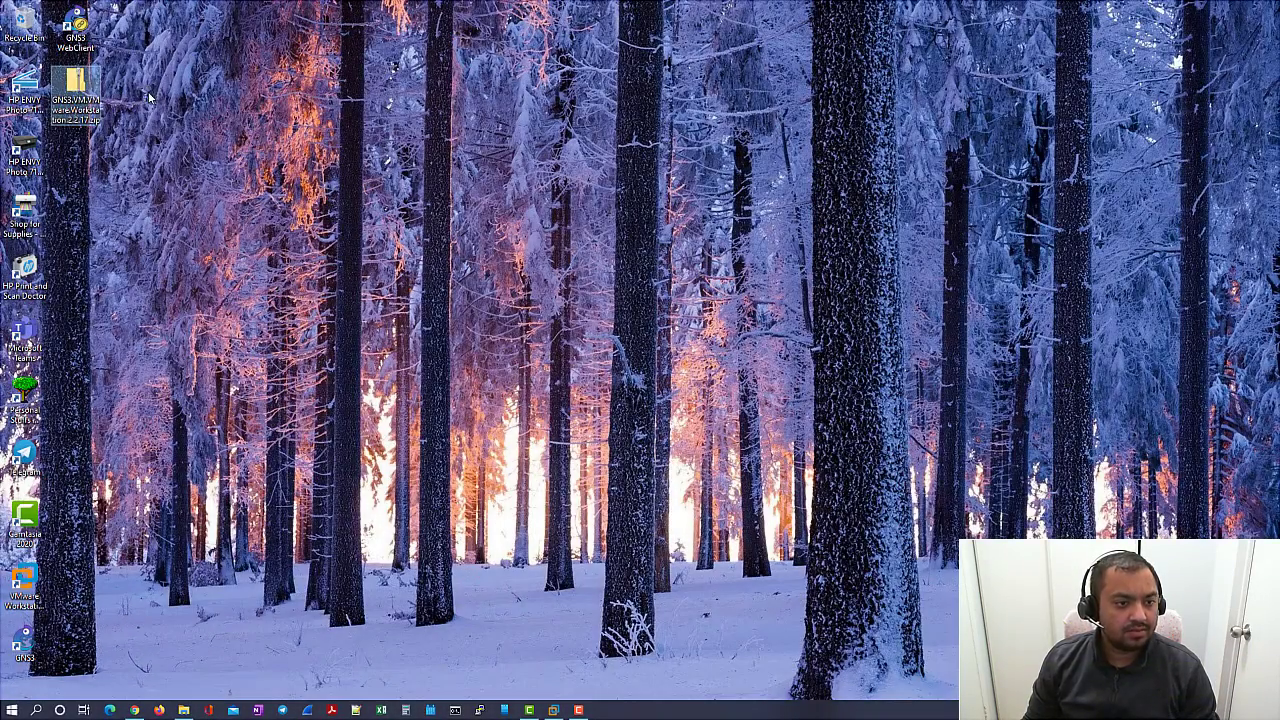
# - Extract the GNS3 VM zip onto the desktop to get GNS3 VM.ova, then restore VMware Workstation
pyautogui.rightClick(80, 94)
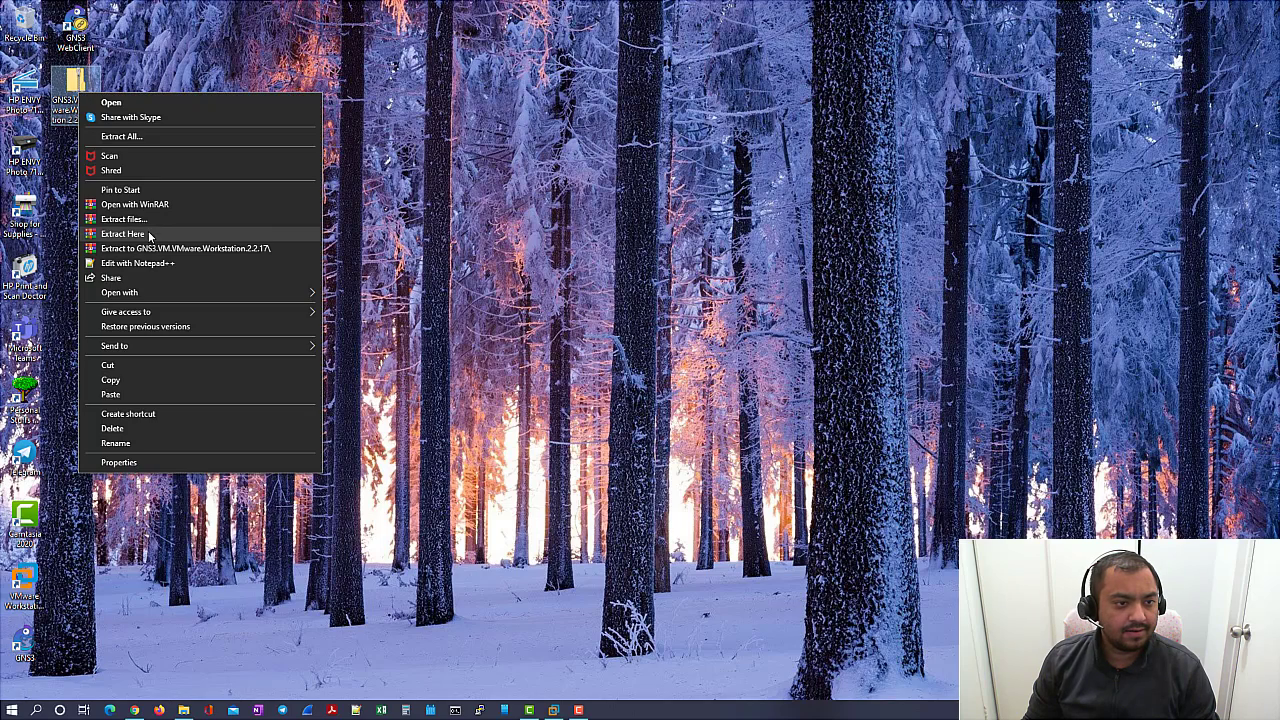
pyautogui.click(123, 233)
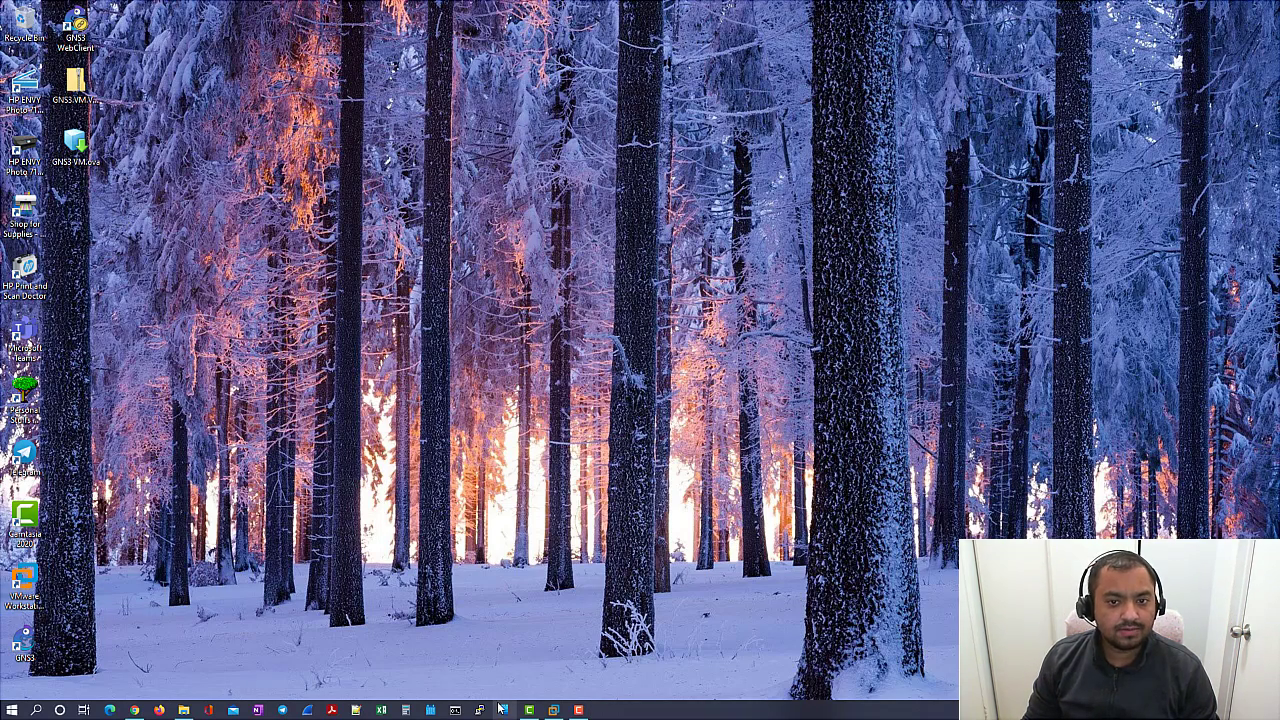
pyautogui.click(550, 710)
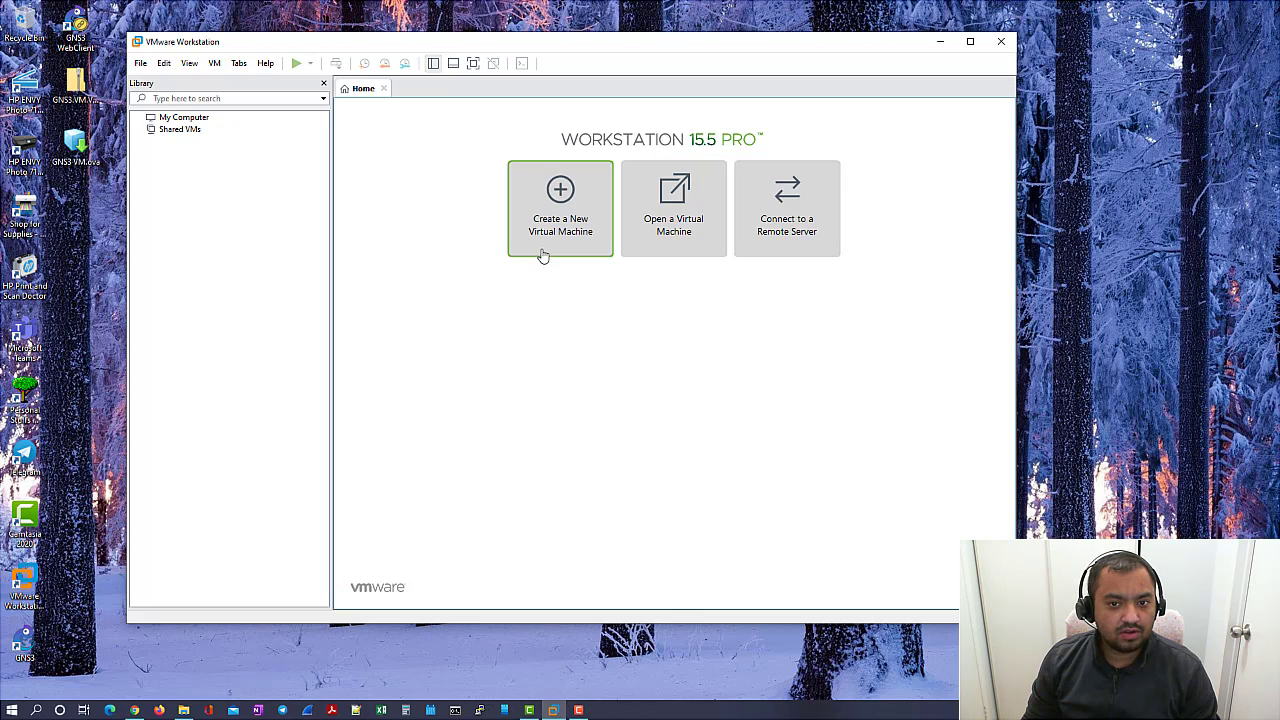
# - Import GNS3 VM.ova from the Desktop folder into VMware Workstation
pyautogui.click(677, 226)
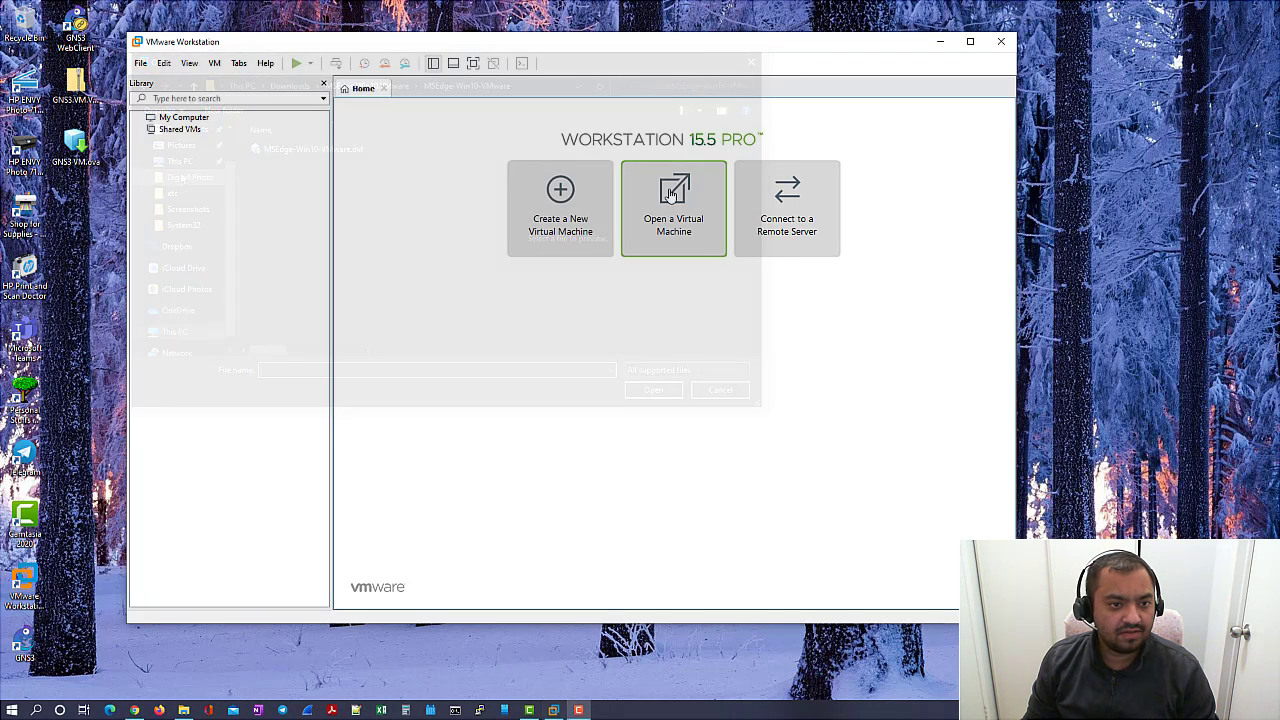
pyautogui.click(670, 193)
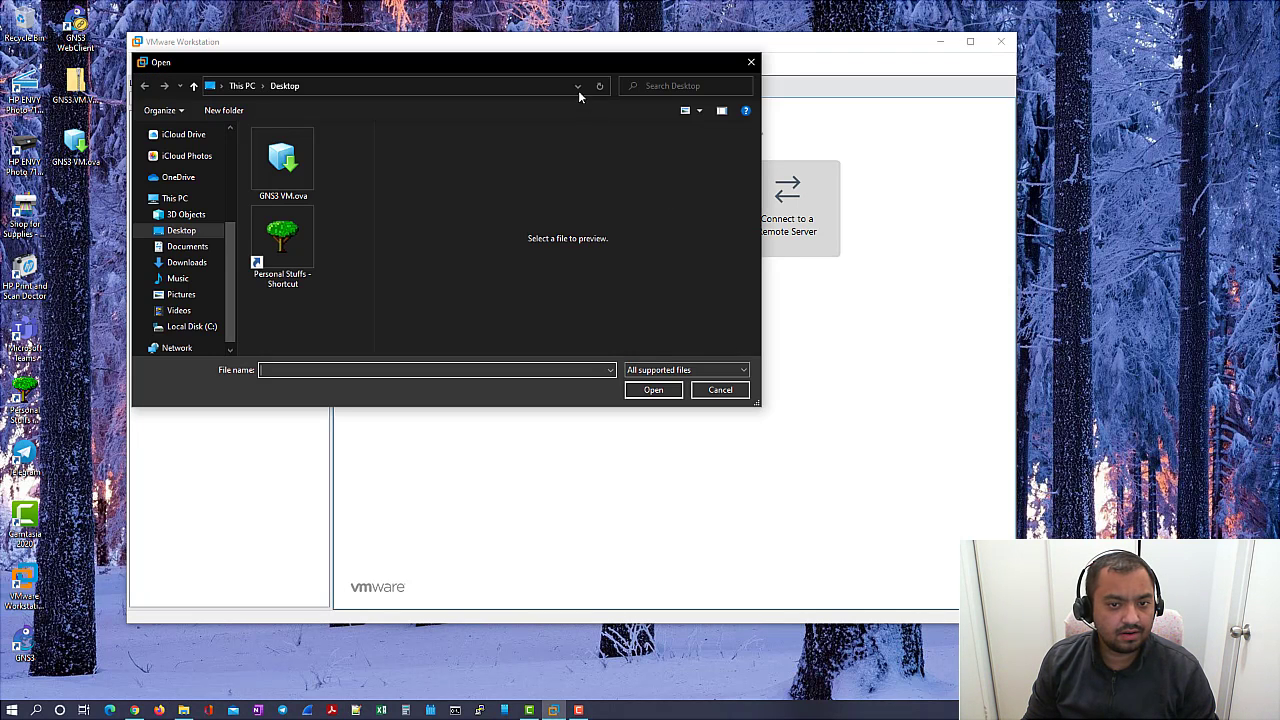
pyautogui.doubleClick(285, 160)
pyautogui.click(603, 393)
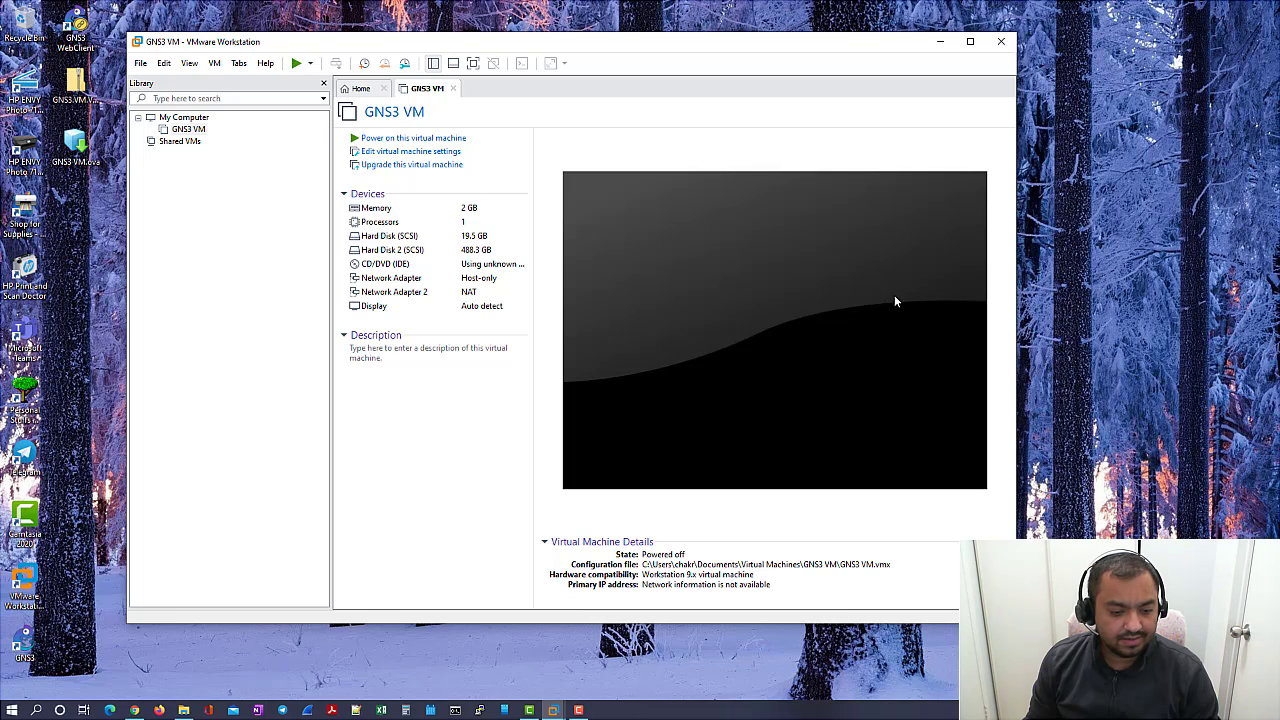
# - Launch GNS3 from its desktop shortcut, let the GNS3 VM boot in VMware, then minimise VMware
pyautogui.click(584, 661)
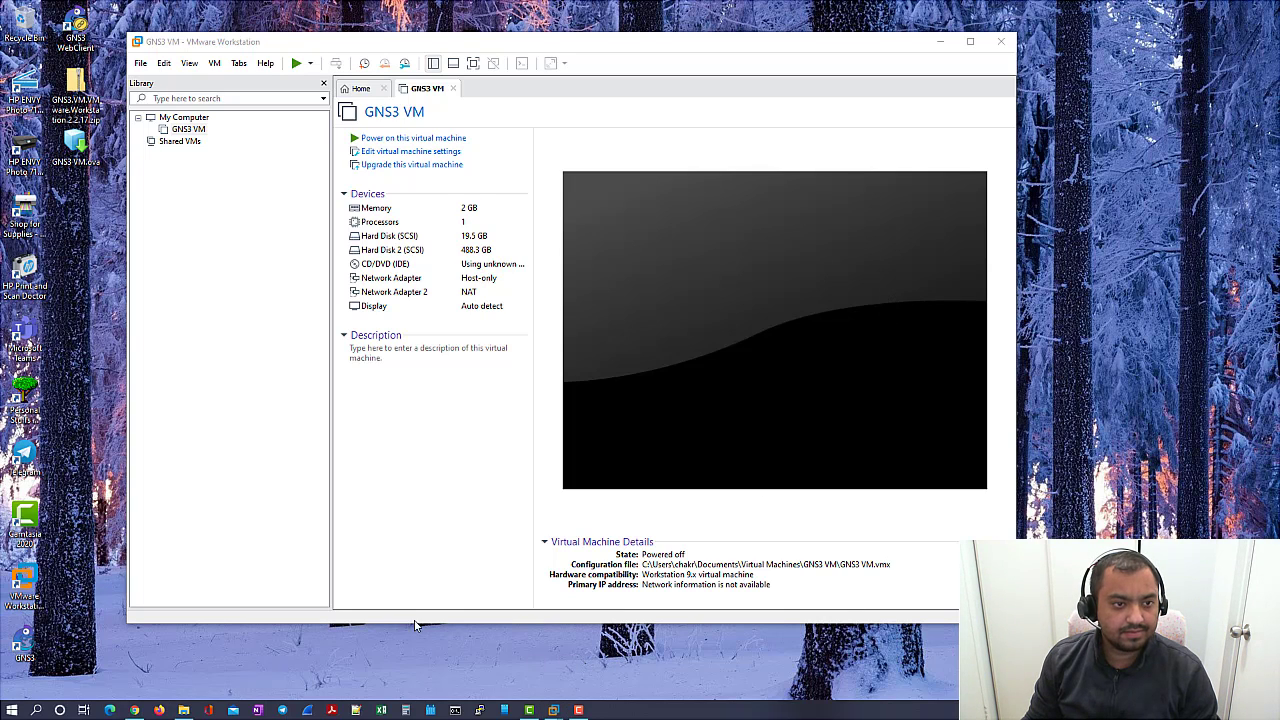
pyautogui.doubleClick(24, 640)
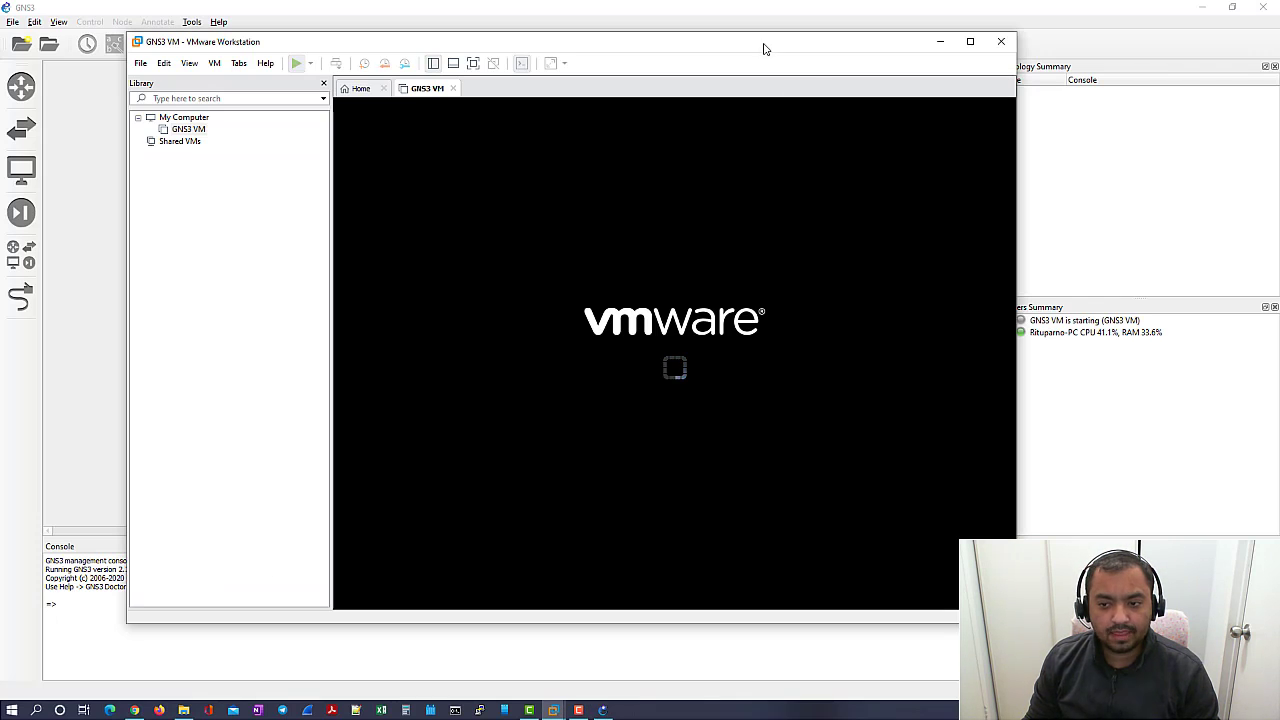
pyautogui.moveTo(763, 48); pyautogui.dragTo(663, 83)
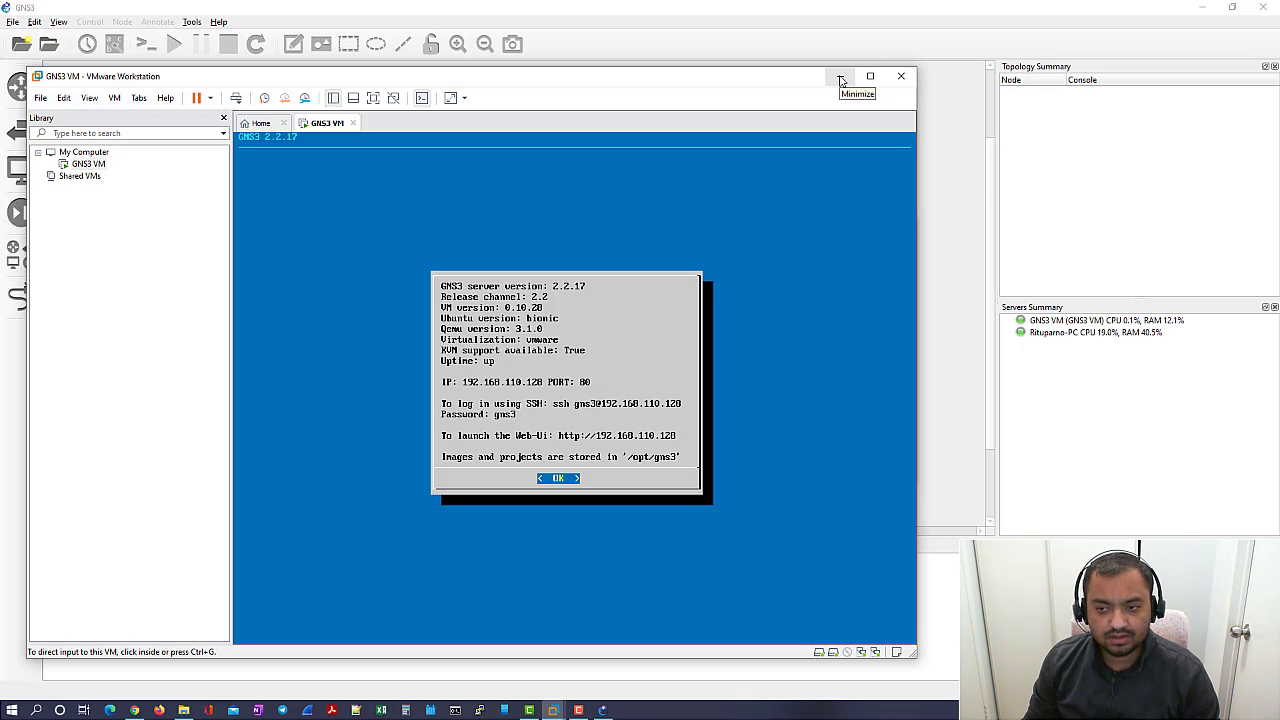
pyautogui.click(841, 78)
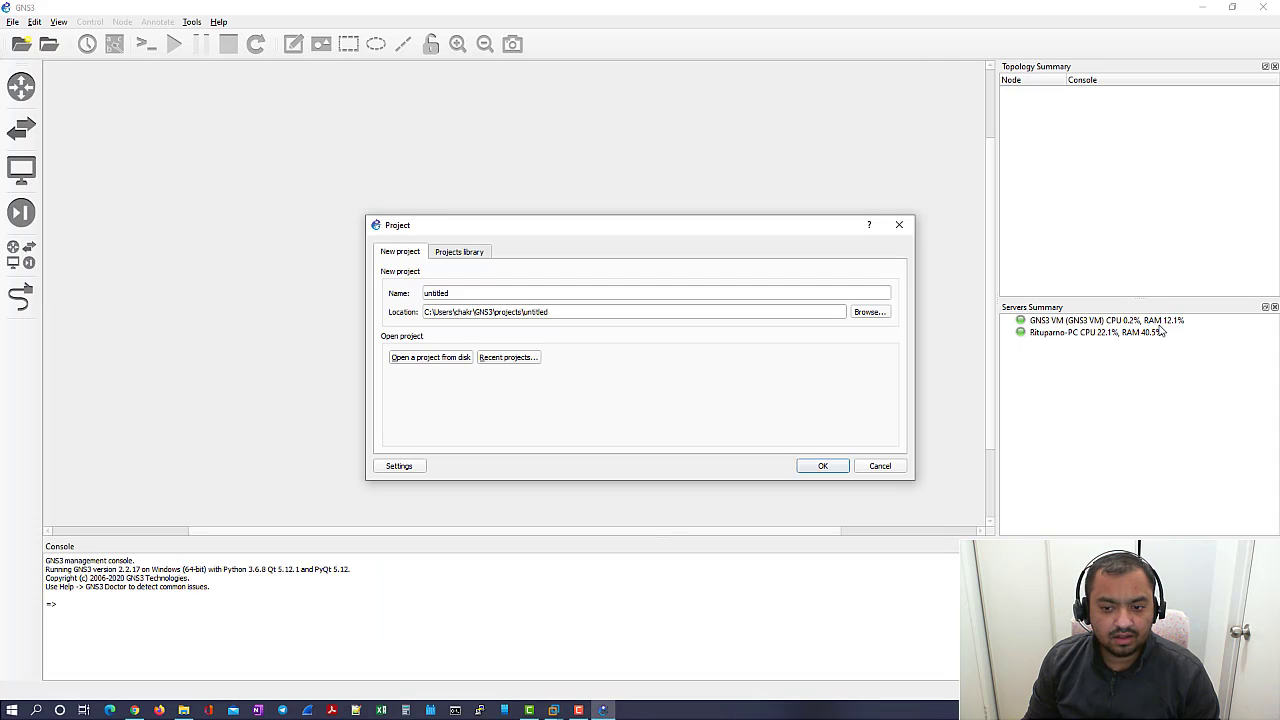
# - Cancel the new-project dialog and open Edit > Preferences
pyautogui.click(882, 467)
pyautogui.click(34, 21)
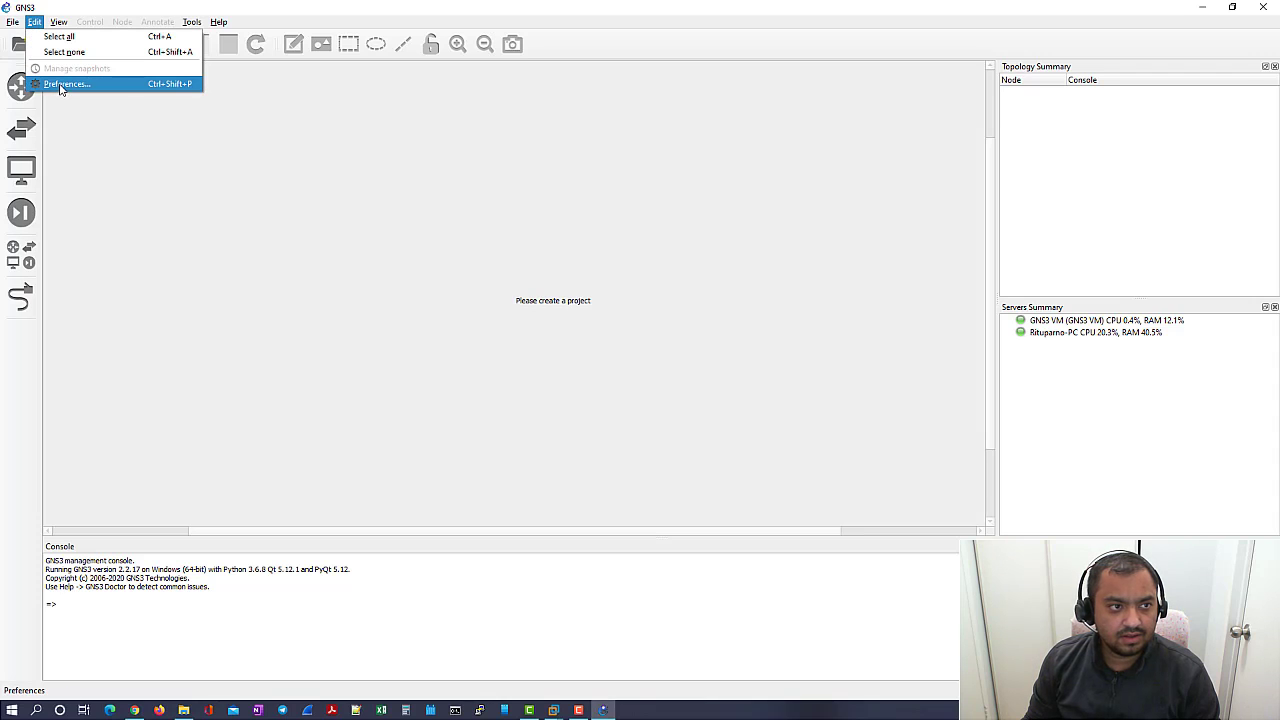
pyautogui.click(61, 86)
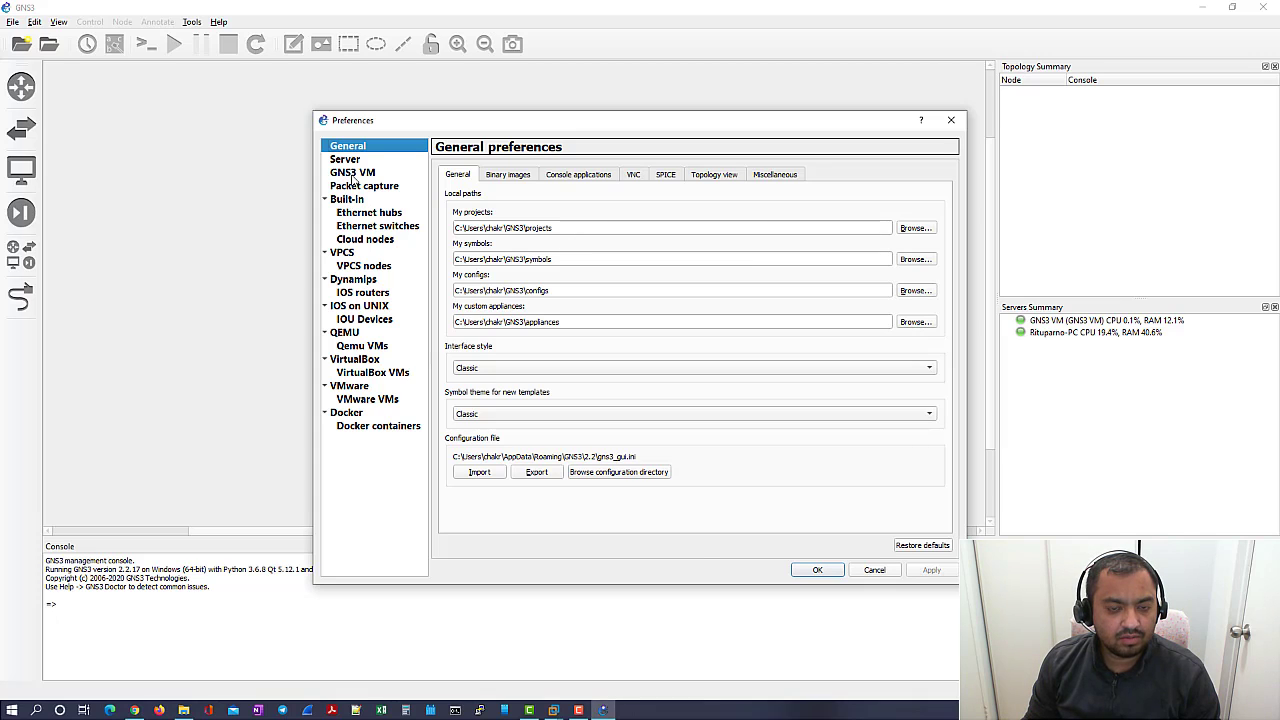
# - Show the GNS3 VM preferences: enabled on VMware Workstation, 4 vCPUs, 4096 MB RAM
pyautogui.click(355, 174)
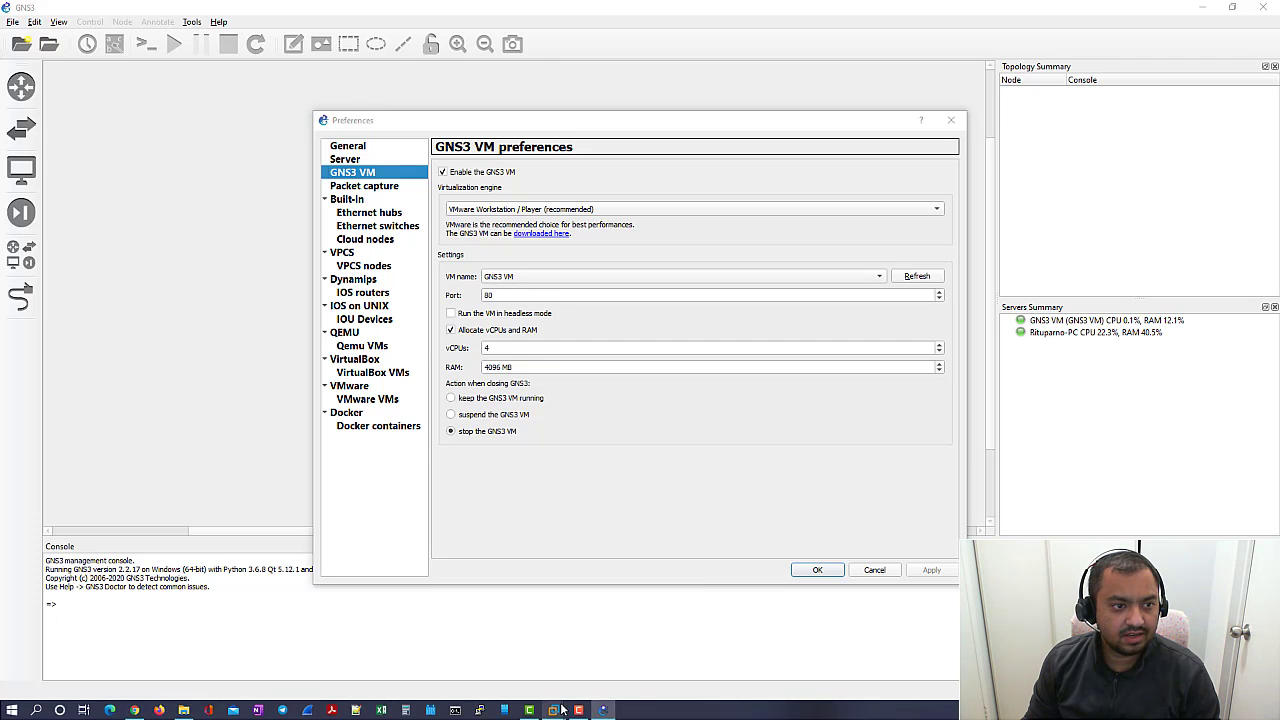
# - Bring the running GNS3 VM forward in VMware Workstation, then minimise VMware
pyautogui.moveTo(553, 710)
pyautogui.click(562, 634)
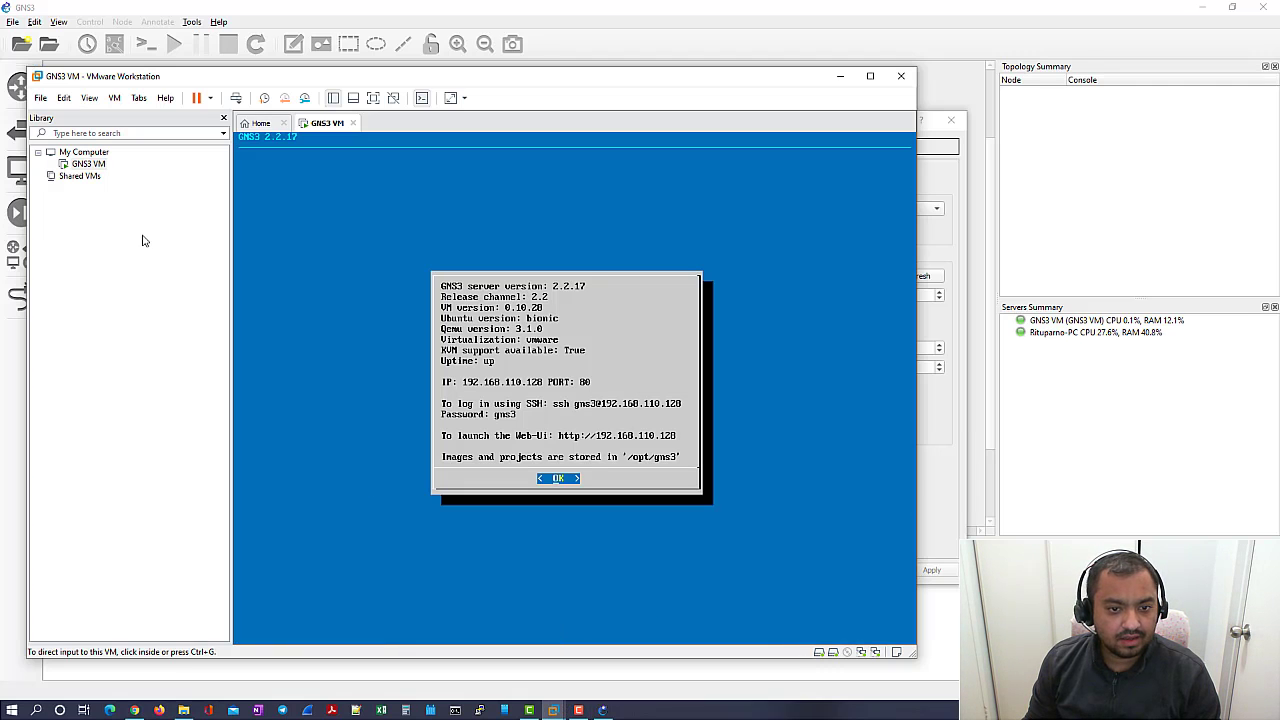
pyautogui.click(841, 77)
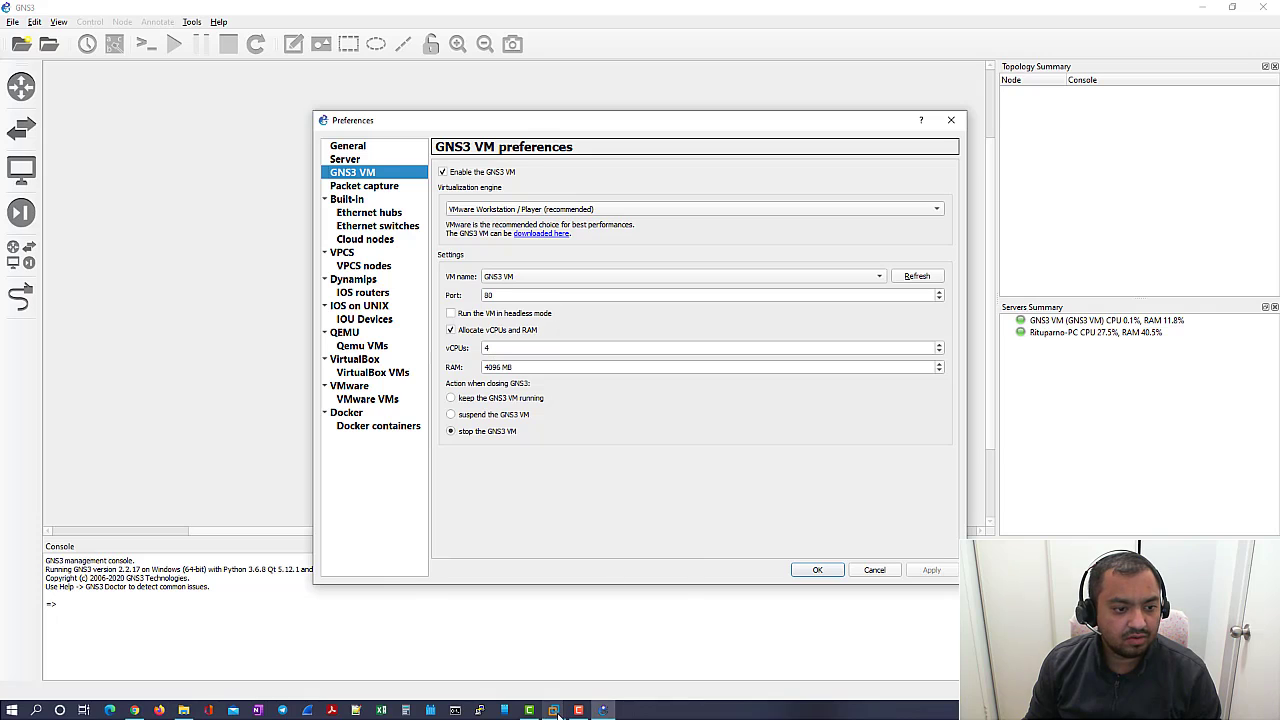
# - Review the GNS3 VM's 4 GB memory and 4-processor settings, cancel without changes, and minimise VMware
pyautogui.moveTo(553, 710)
pyautogui.click(600, 645)
pyautogui.rightClick(101, 171)
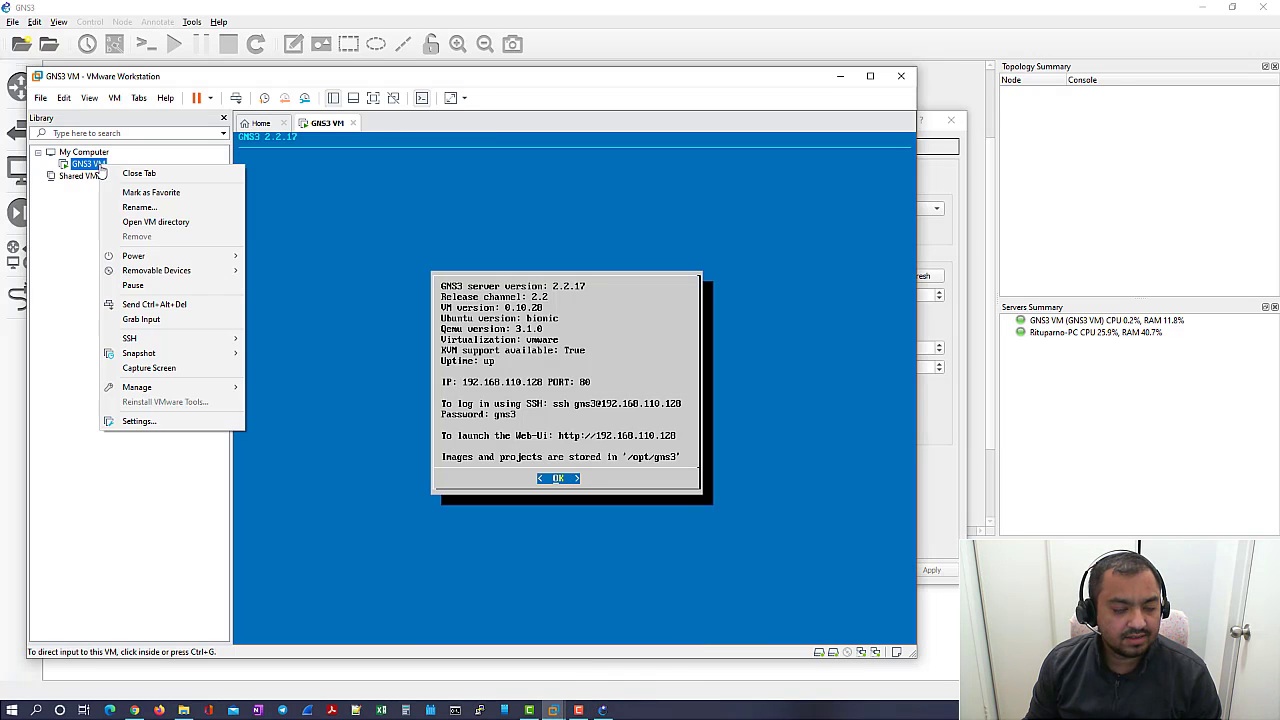
pyautogui.click(155, 425)
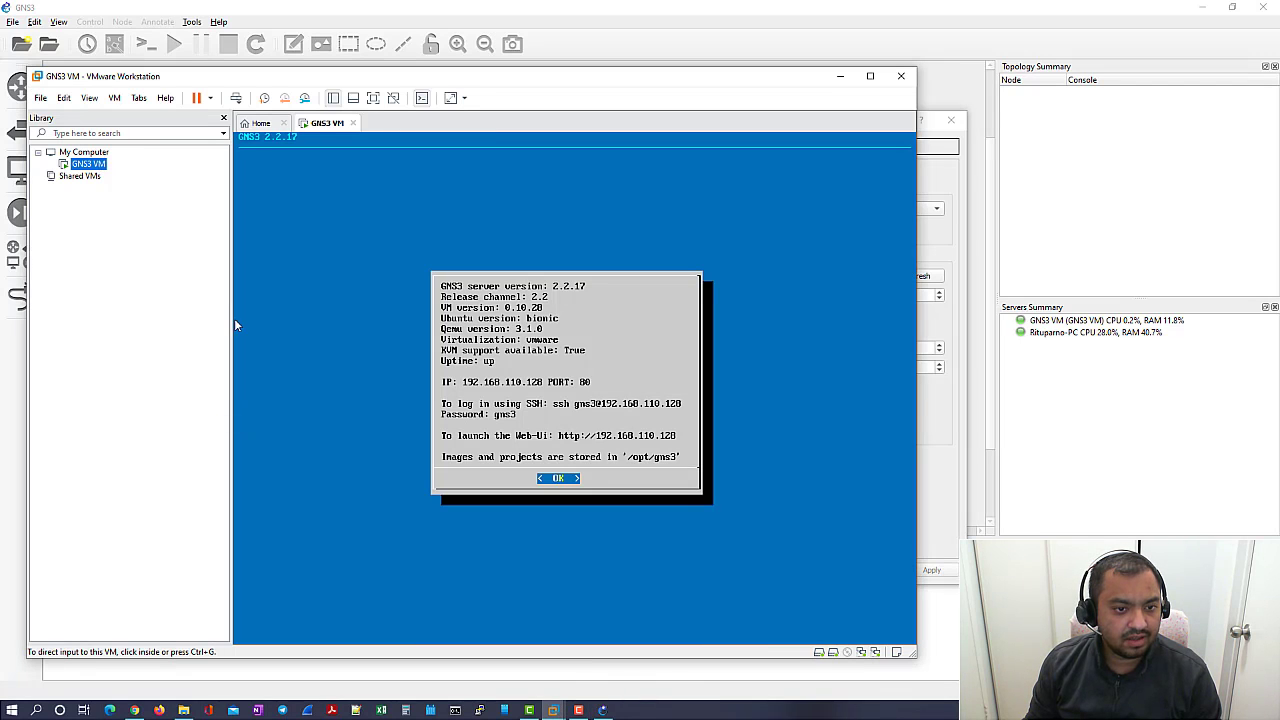
pyautogui.hotkey('ctrl', 'd')
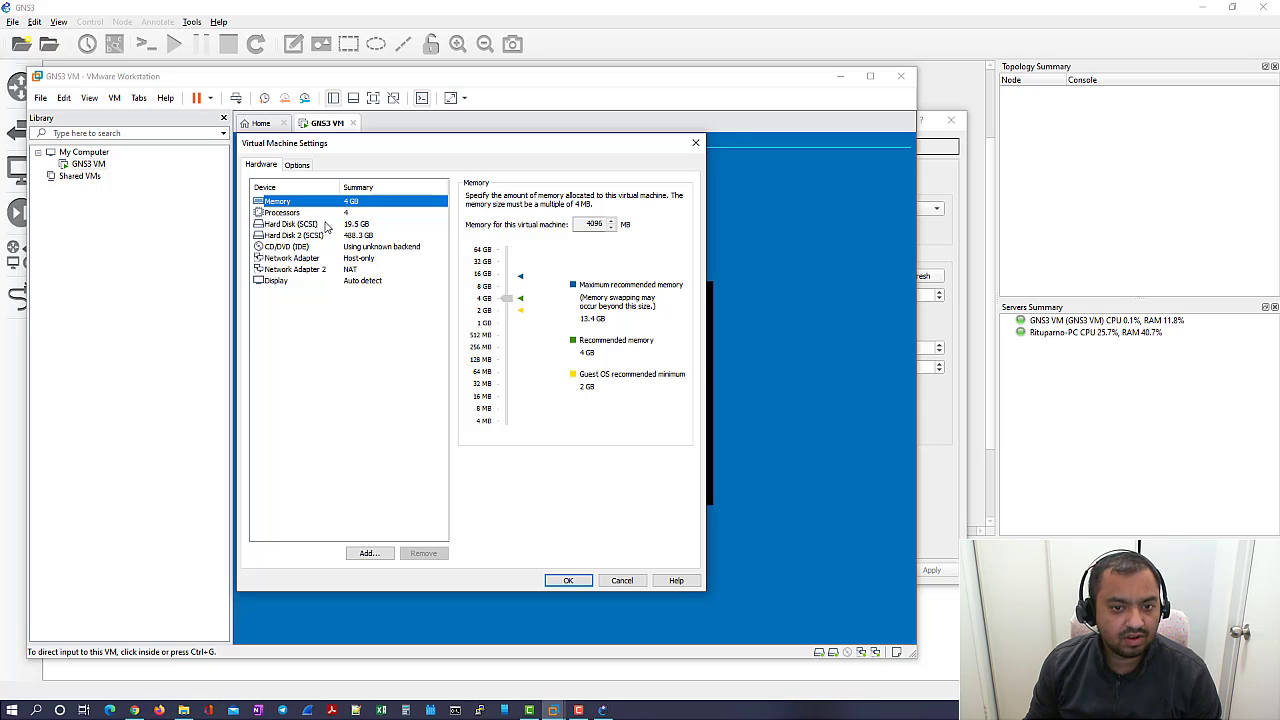
pyautogui.click(349, 214)
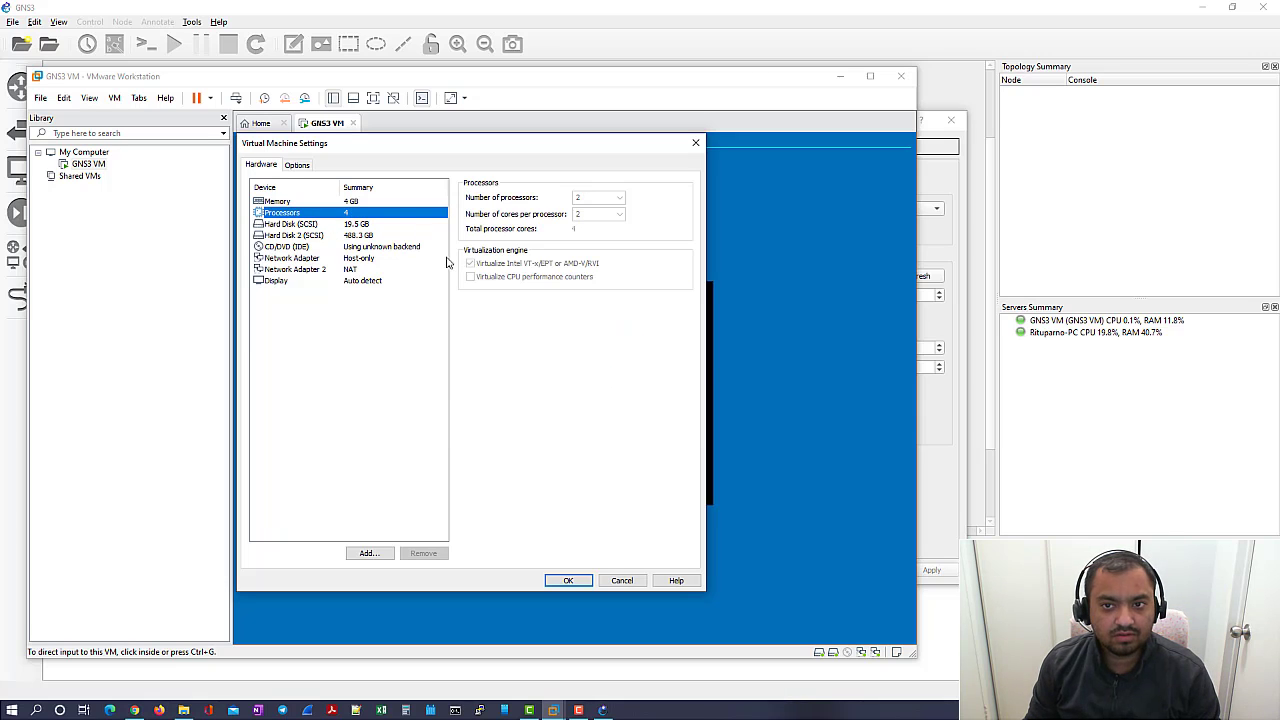
pyautogui.click(622, 582)
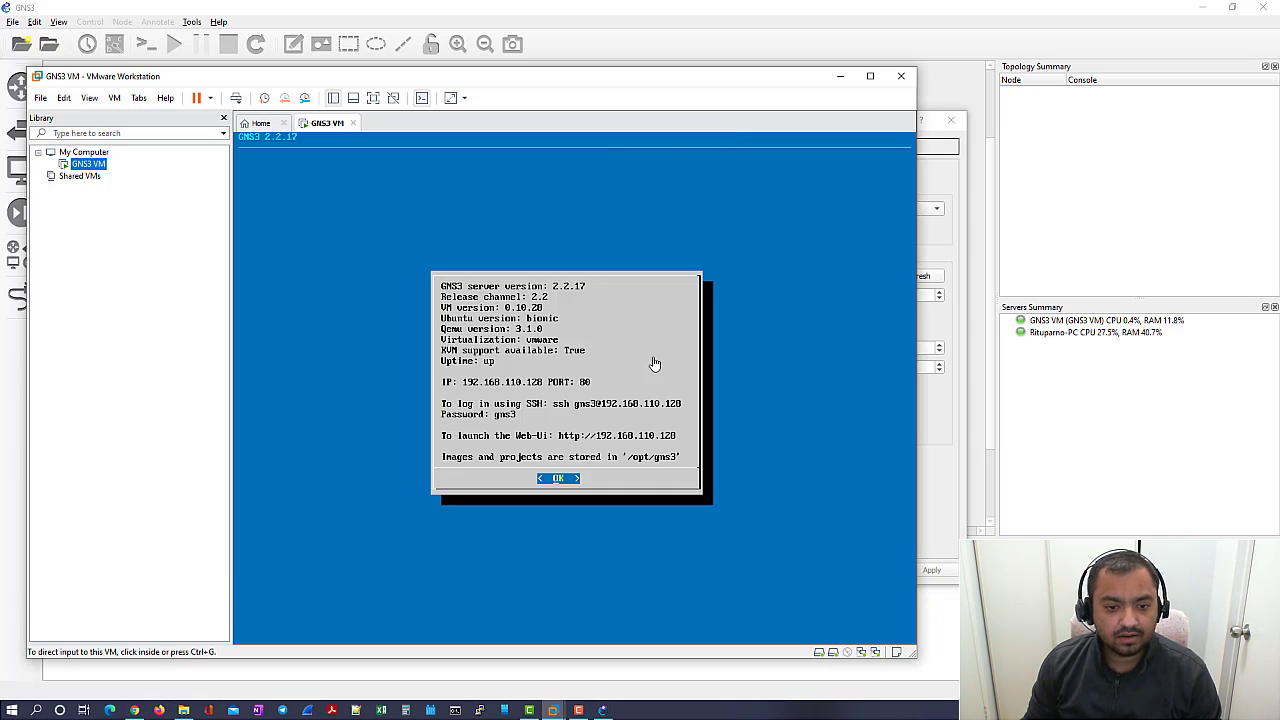
pyautogui.click(840, 76)
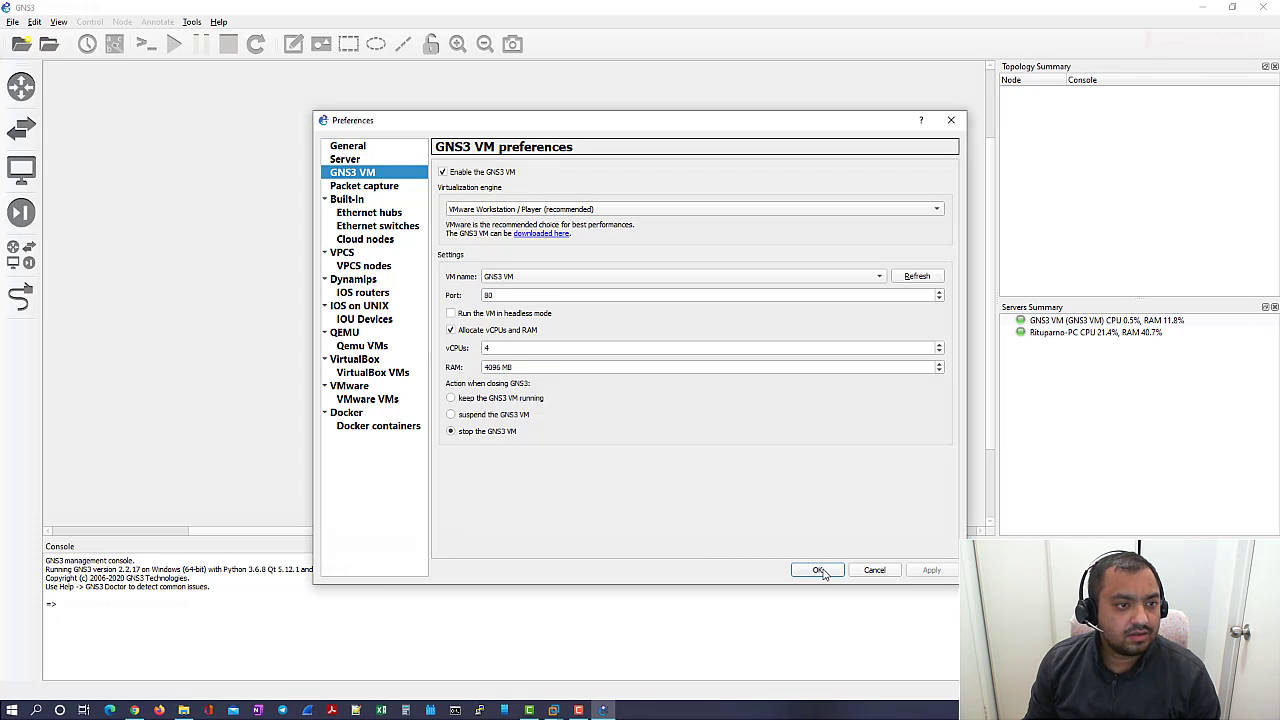
# - Save the GNS3 VM preferences and start a new template that installs an appliance from the GNS3 server
pyautogui.click(819, 570)
pyautogui.click(16, 137)
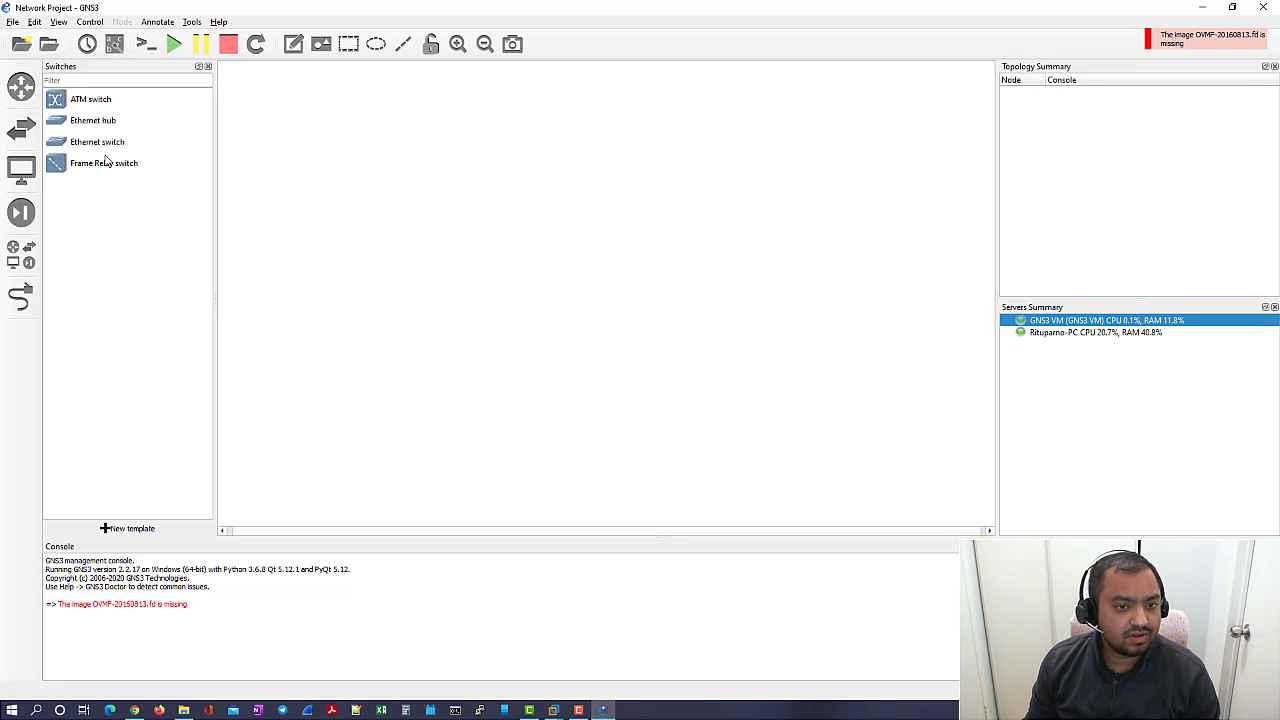
pyautogui.click(129, 528)
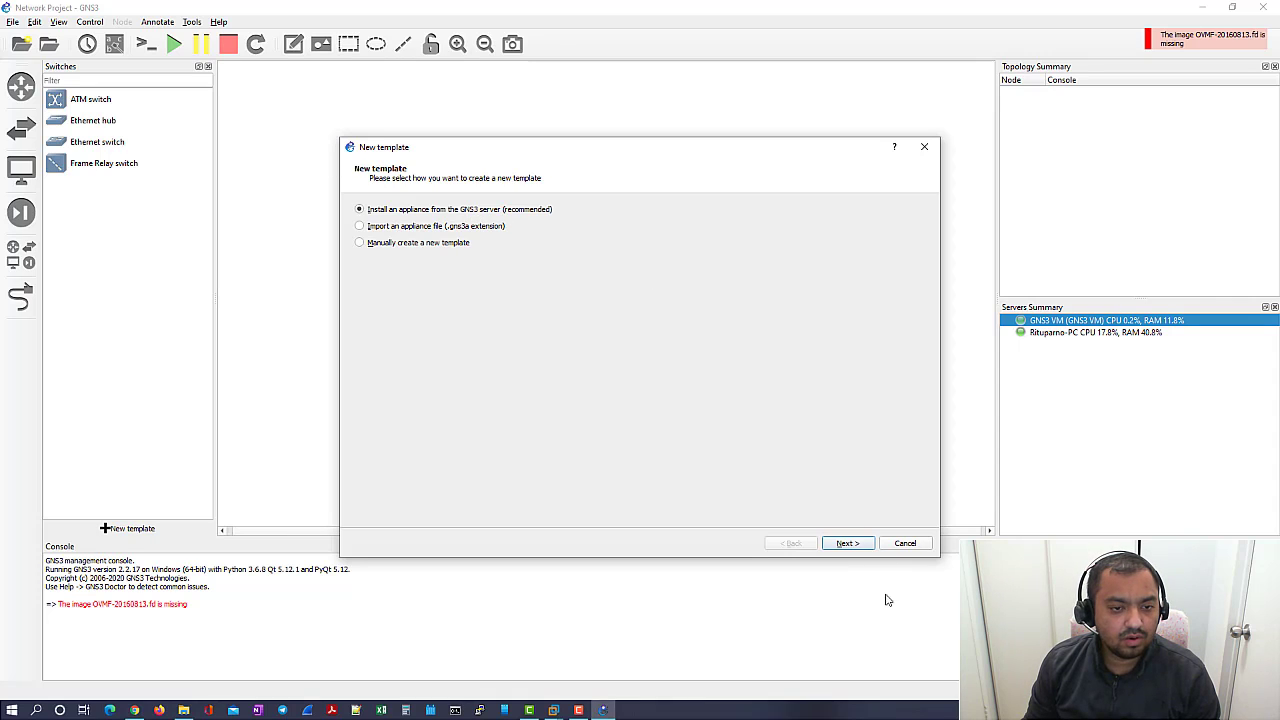
pyautogui.click(846, 543)
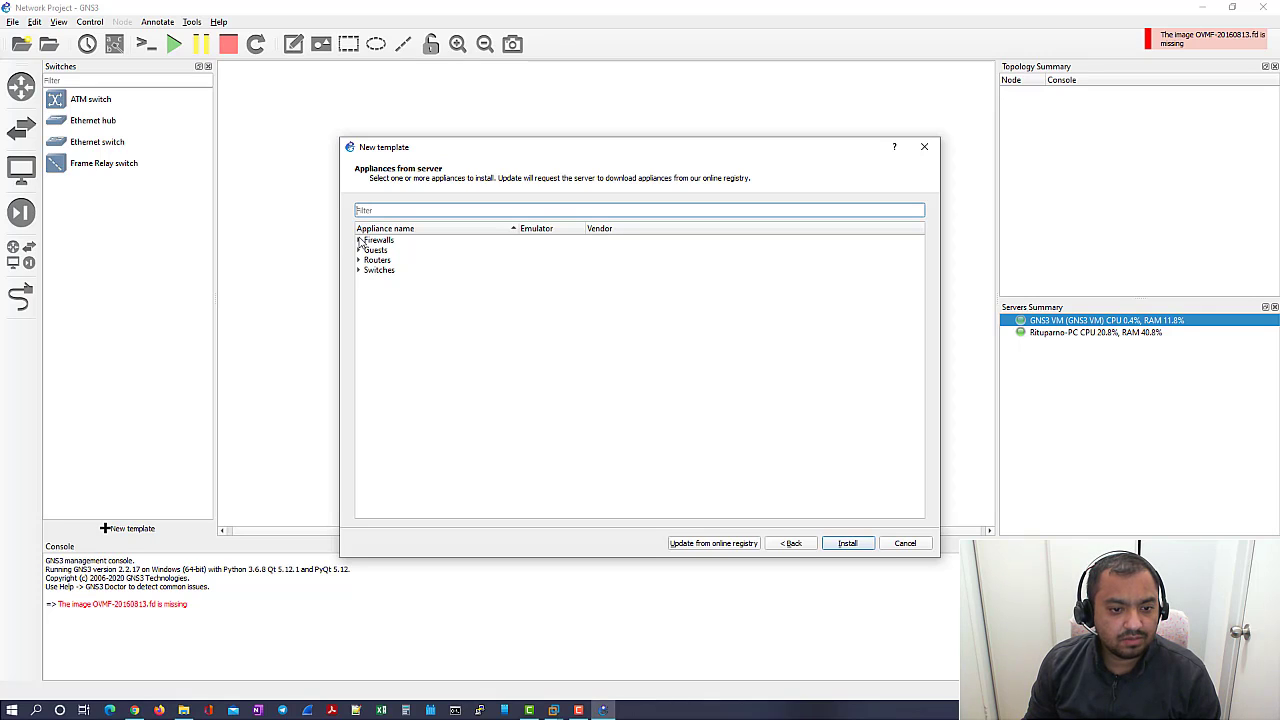
# - Browse the Firewalls, Guests and Routers appliance categories
pyautogui.click(359, 241)
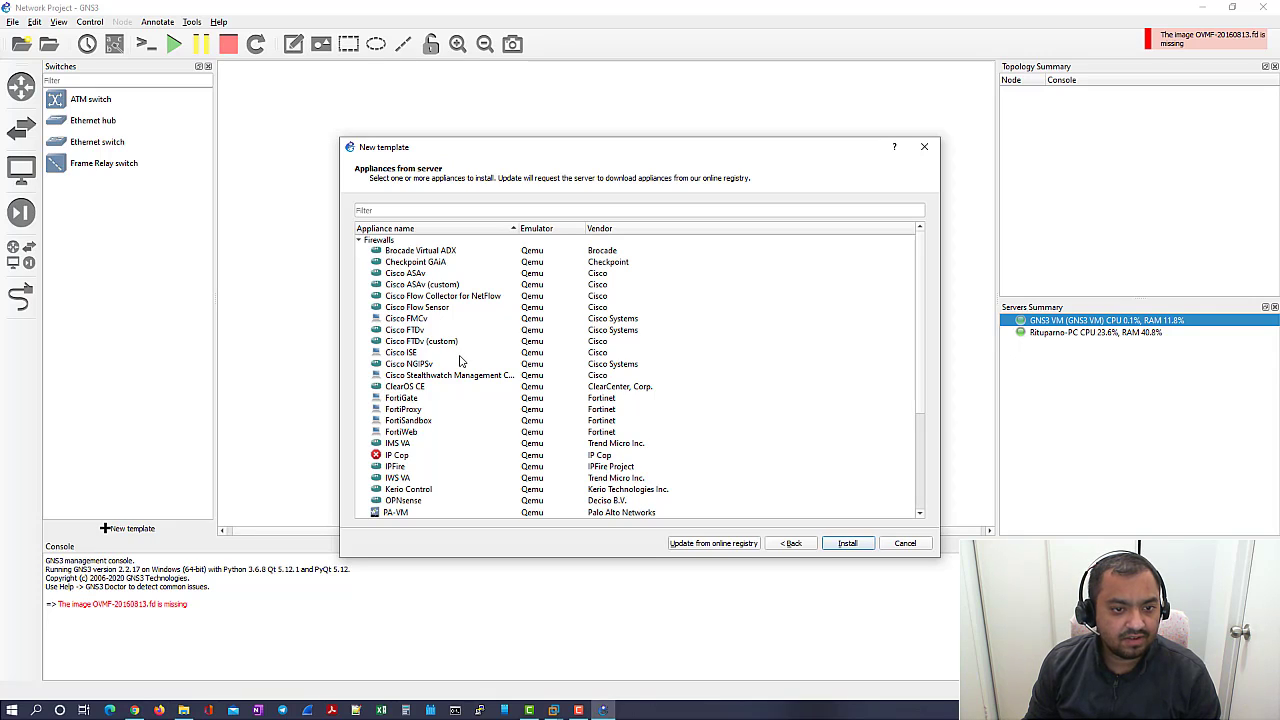
pyautogui.click(358, 242)
pyautogui.click(359, 250)
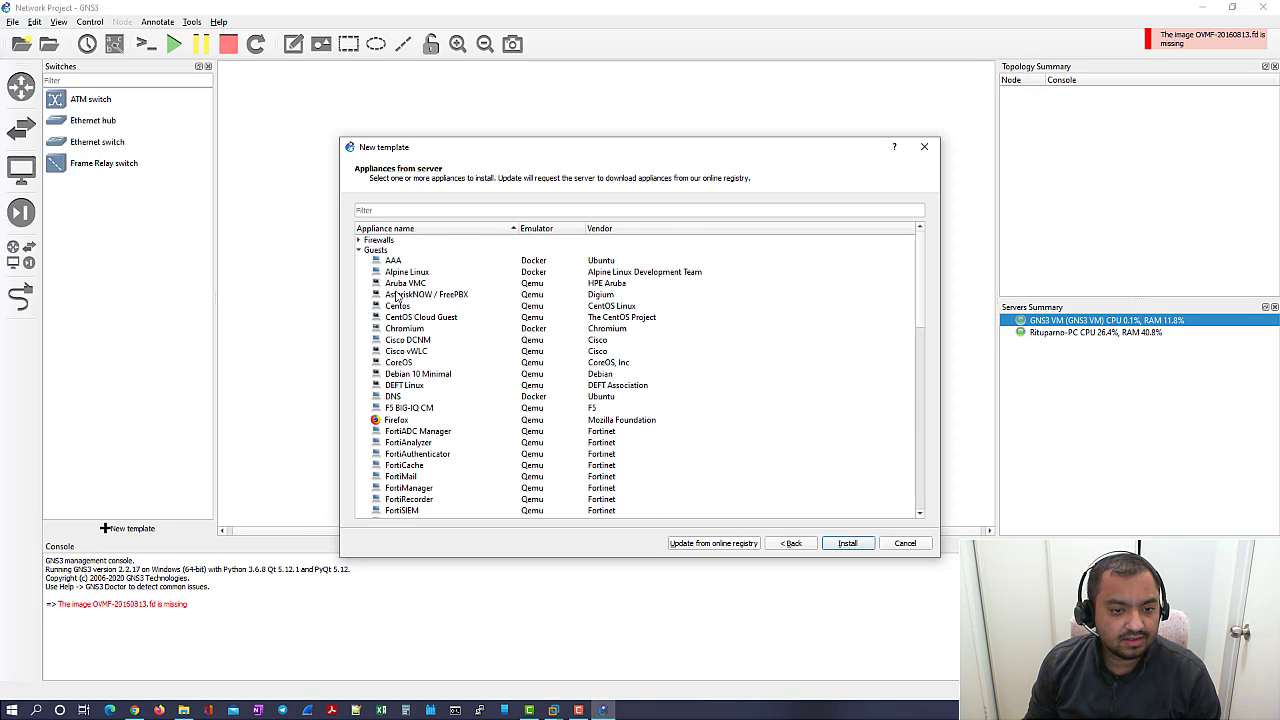
pyautogui.scroll(-1, 420, 345)
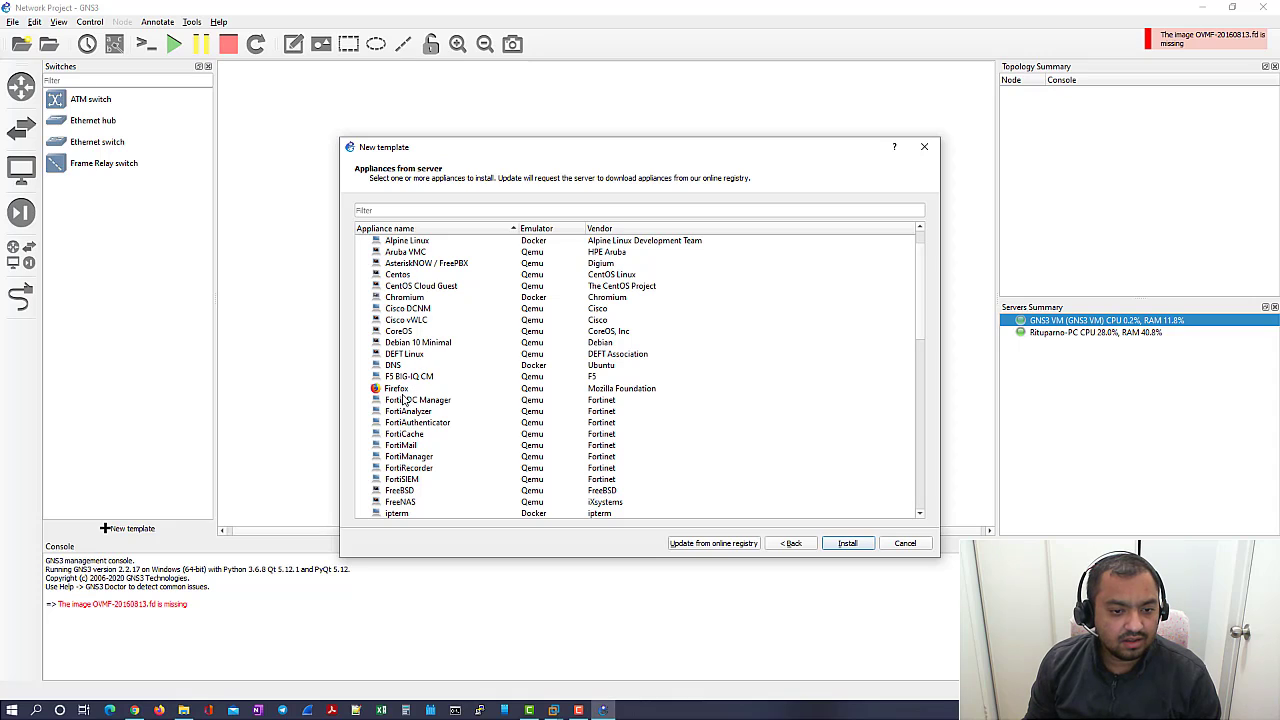
pyautogui.scroll(-2, 435, 405)
pyautogui.scroll(2, 437, 410)
pyautogui.scroll(1, 438, 415)
pyautogui.click(359, 250)
pyautogui.click(359, 260)
pyautogui.moveTo(443, 355)
pyautogui.scroll(-3, 443, 356)
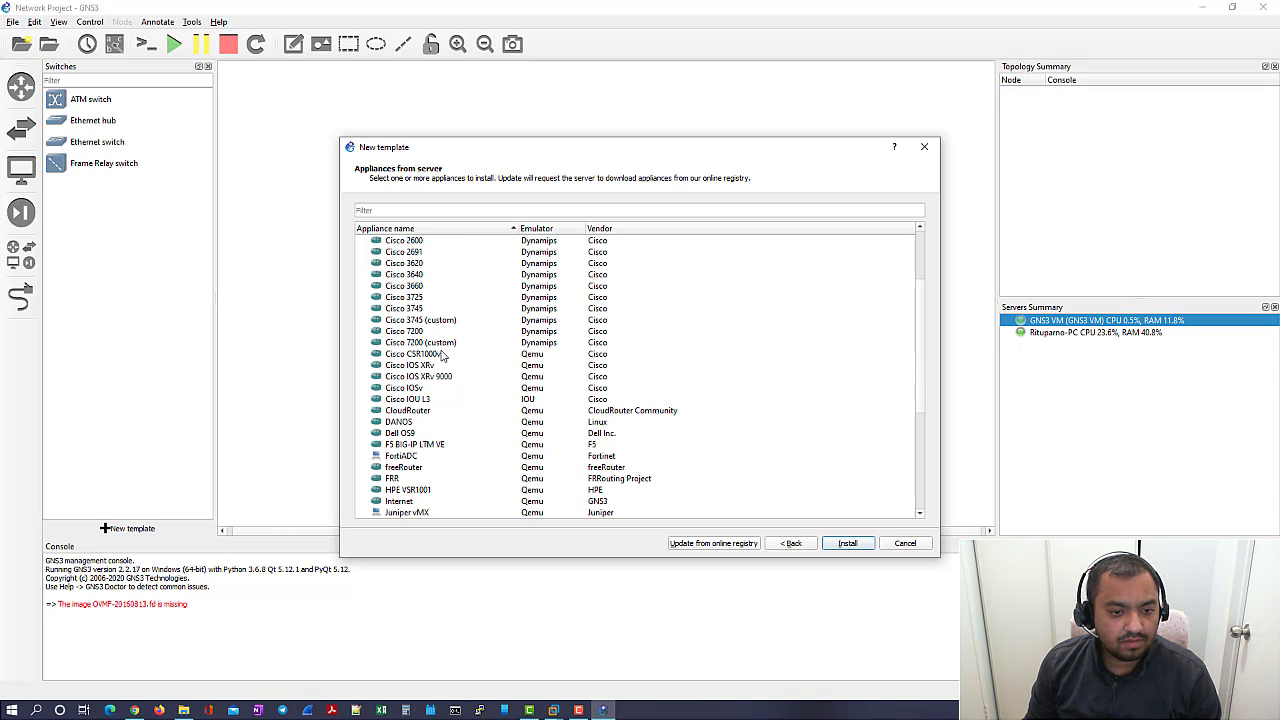
pyautogui.scroll(-2, 441, 357)
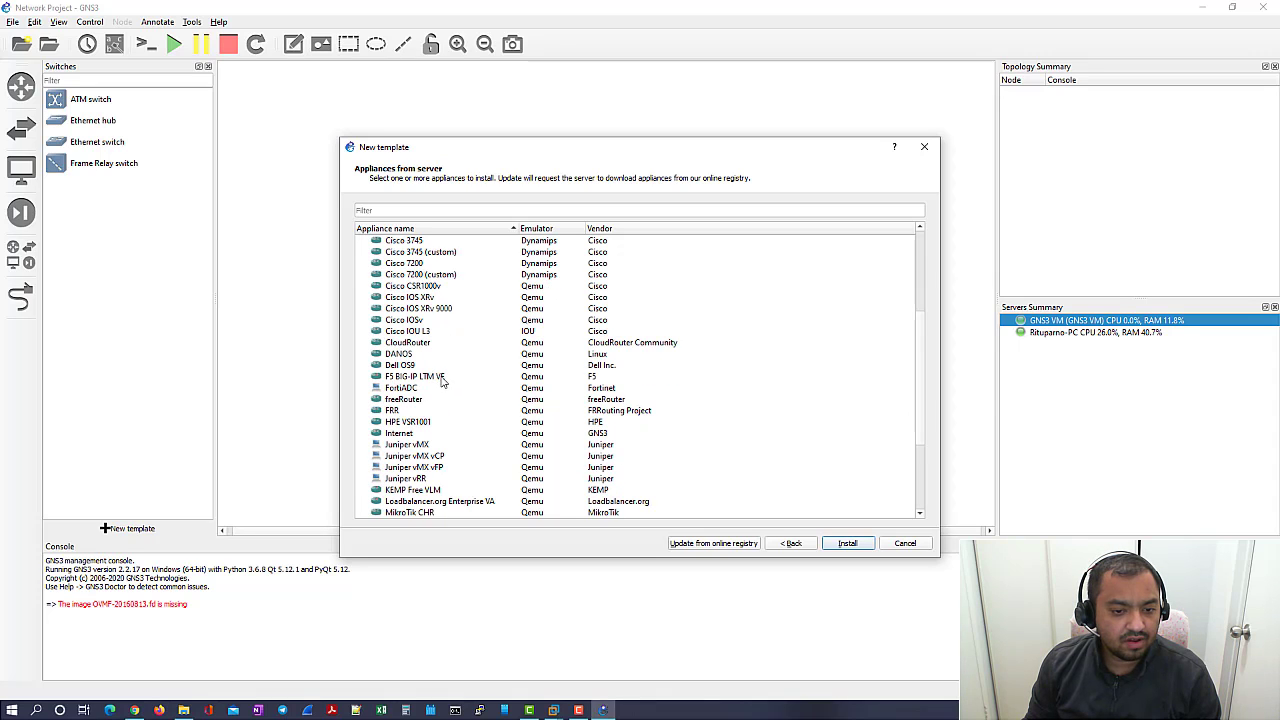
pyautogui.scroll(-2, 460, 392)
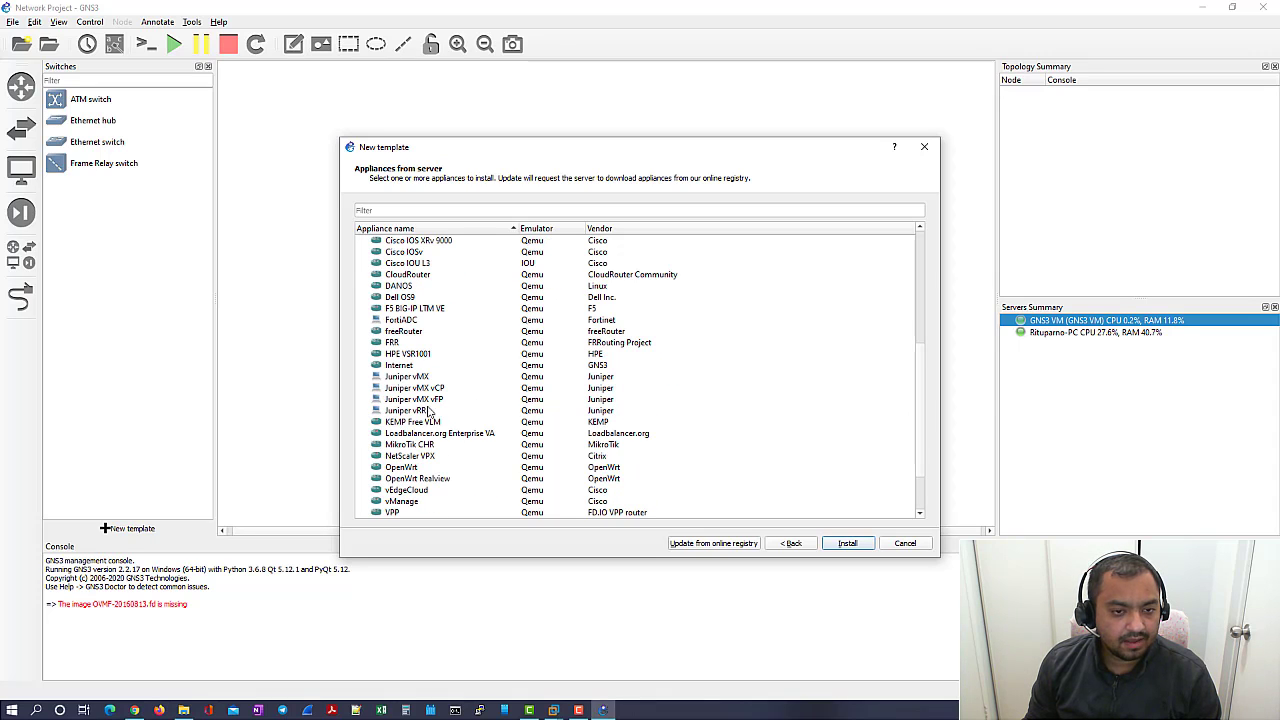
pyautogui.scroll(-4, 430, 410)
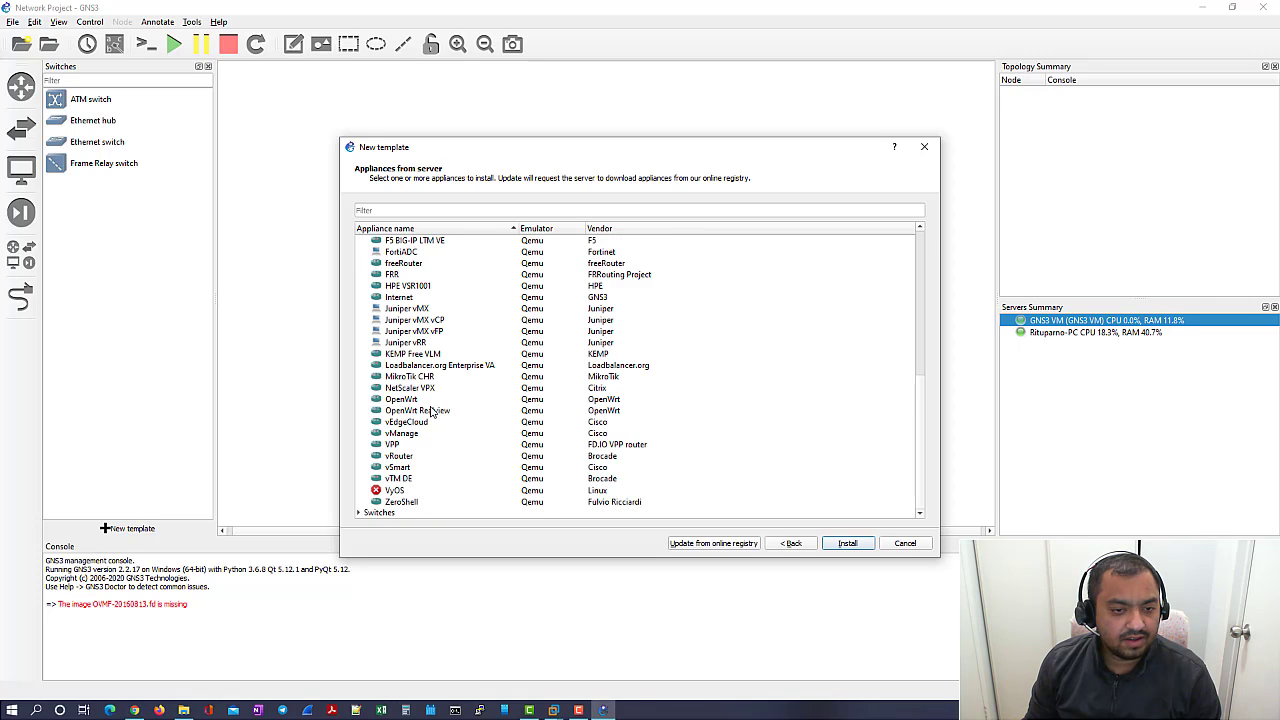
pyautogui.scroll(12, 404, 360)
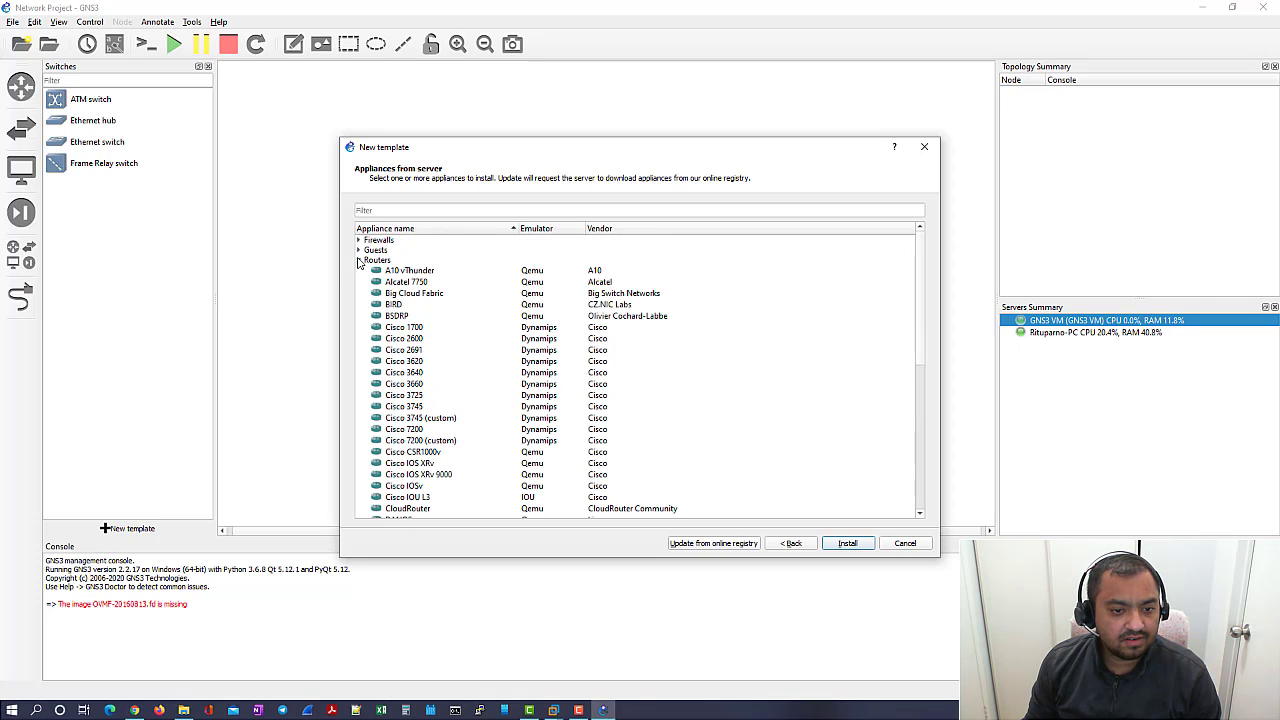
pyautogui.click(358, 260)
# - Select Cisco NX-OSv under Switches and begin installing it
pyautogui.click(359, 270)
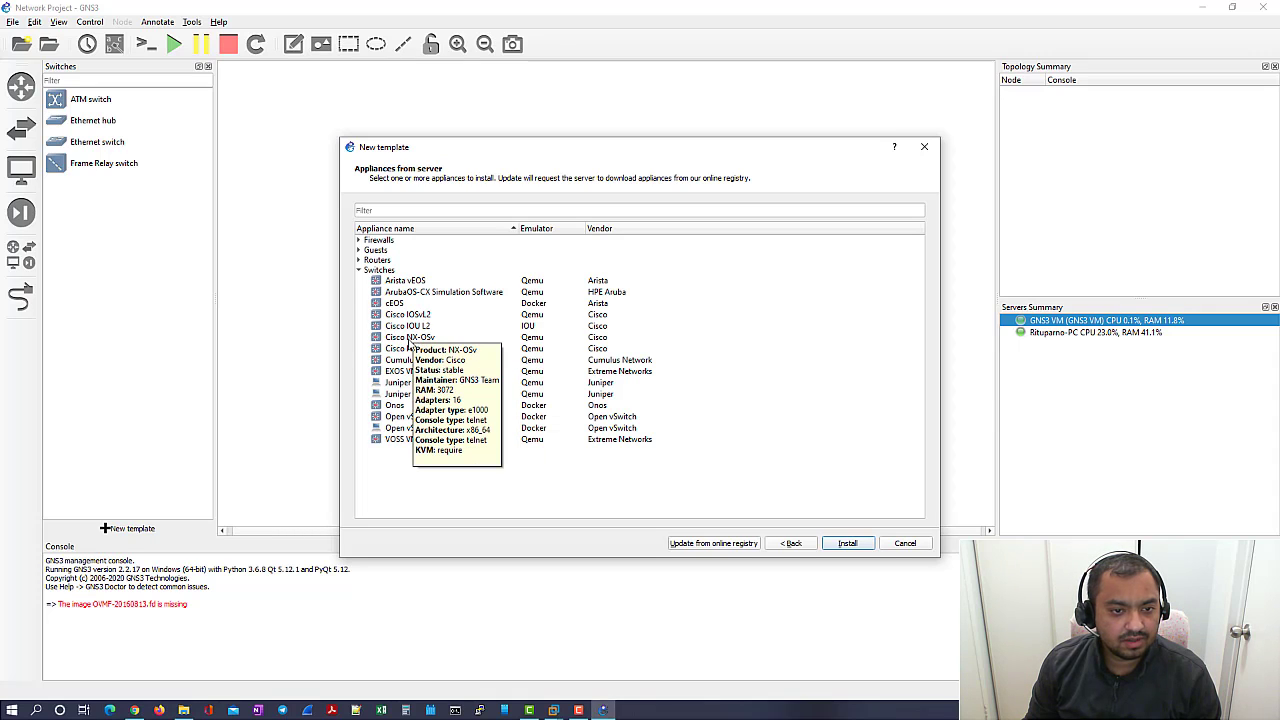
pyautogui.click(408, 340)
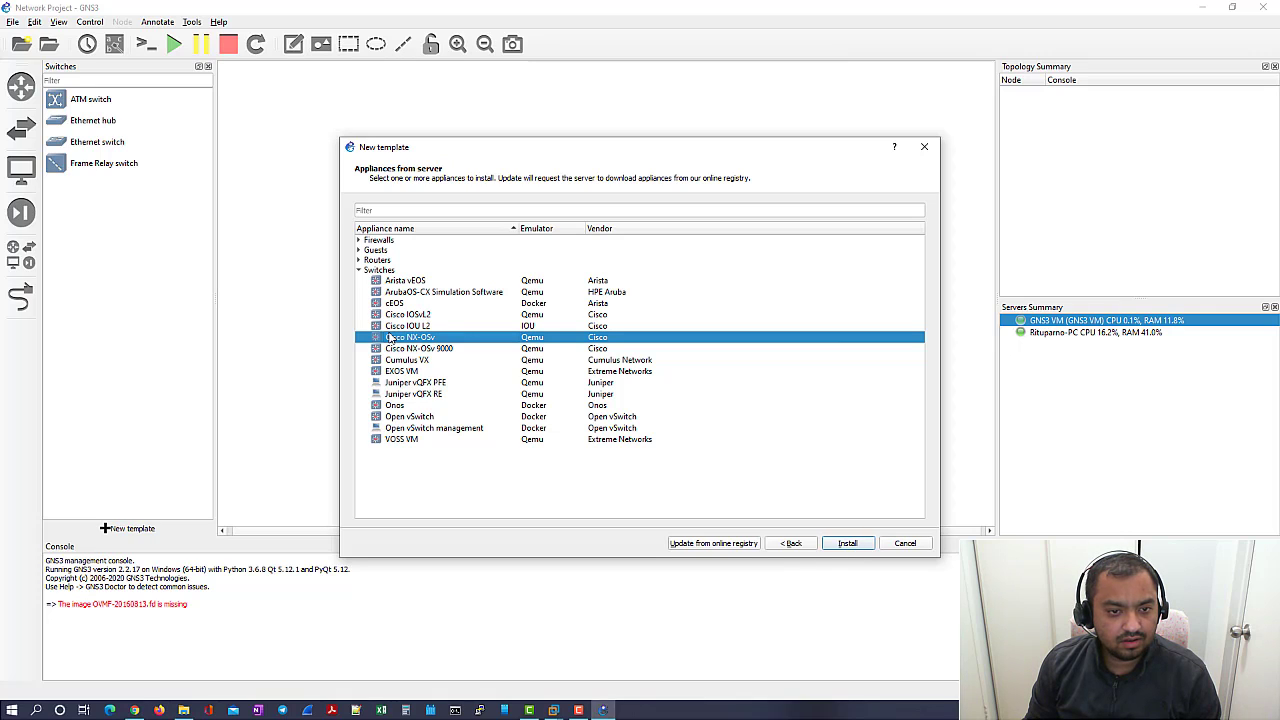
pyautogui.click(849, 544)
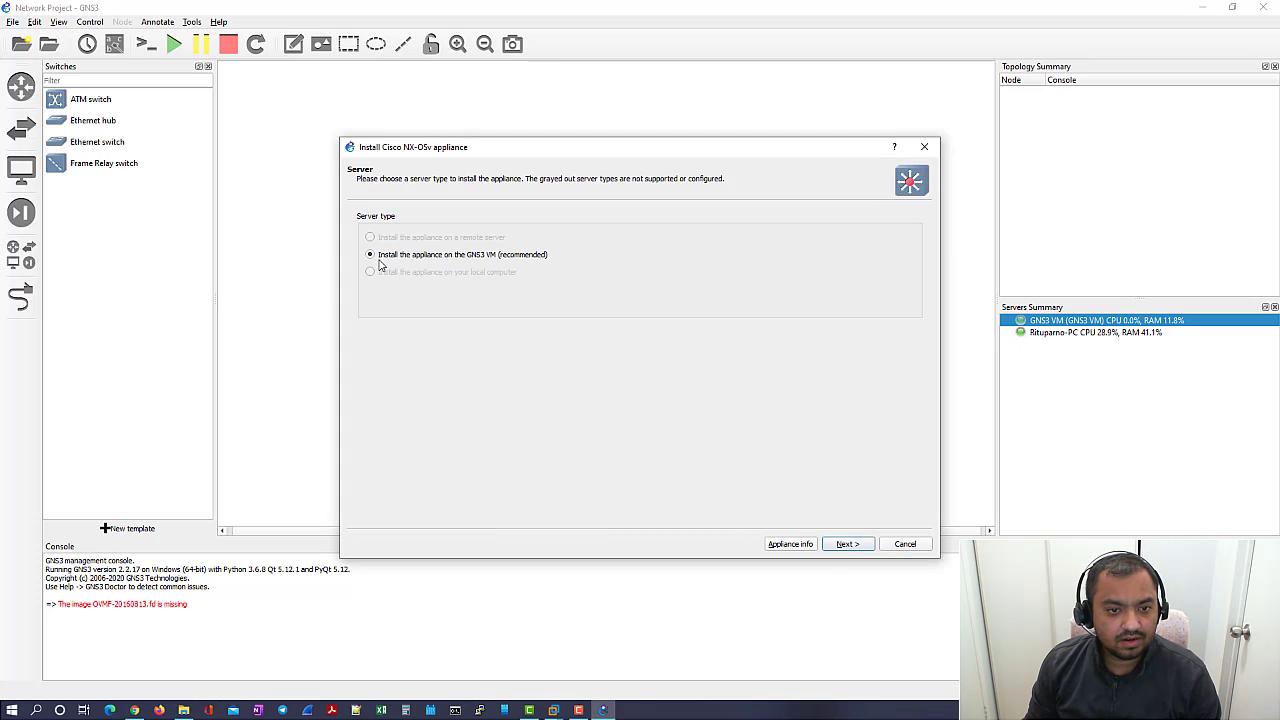
# - Install on the GNS3 VM with the default Qemu binary, and expand NX-OSv version 7.3.0's files
pyautogui.click(830, 546)
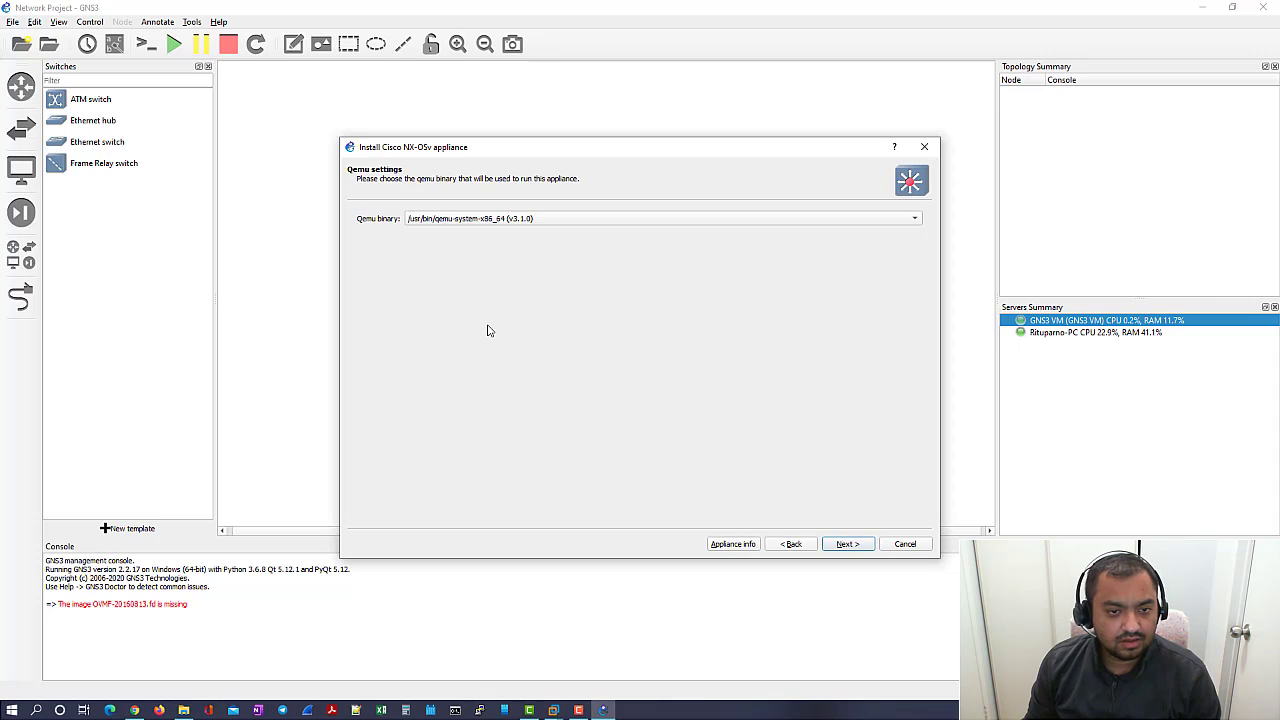
pyautogui.click(846, 546)
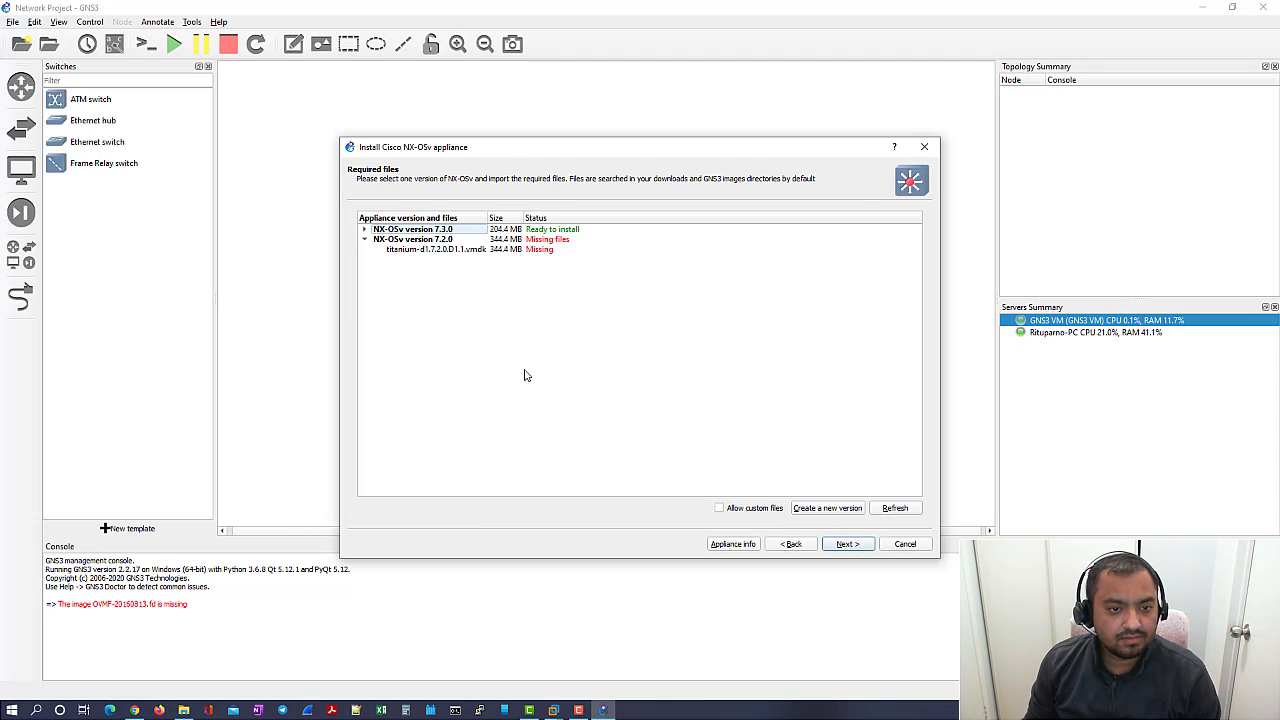
pyautogui.click(365, 230)
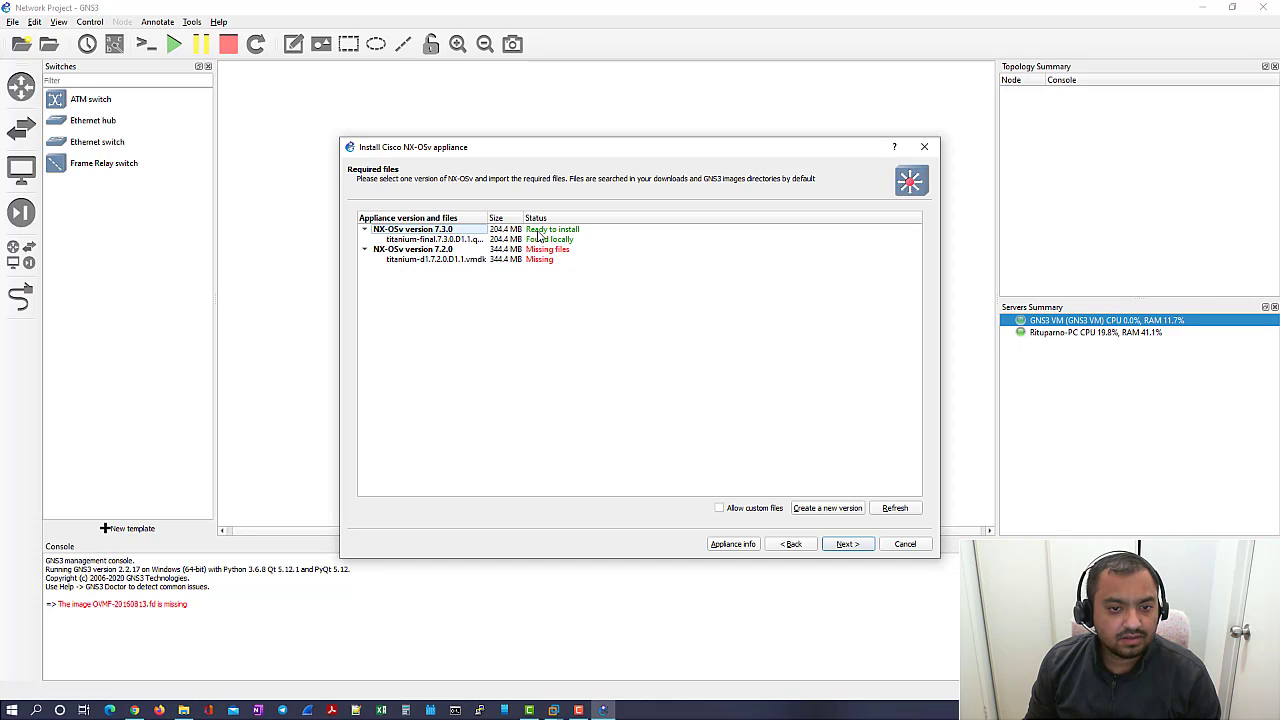
# - Refresh the required files and select NX-OSv version 7.3.0, whose image was found locally, for installation
pyautogui.click(540, 239)
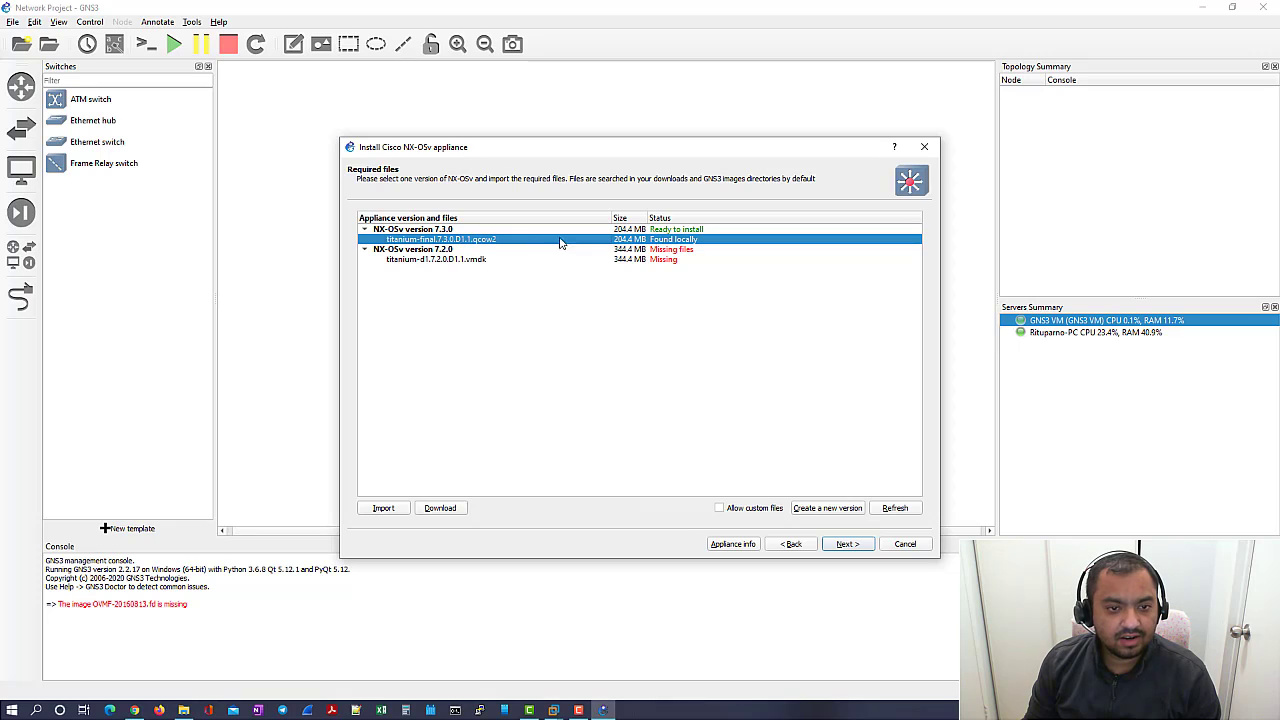
pyautogui.click(679, 230)
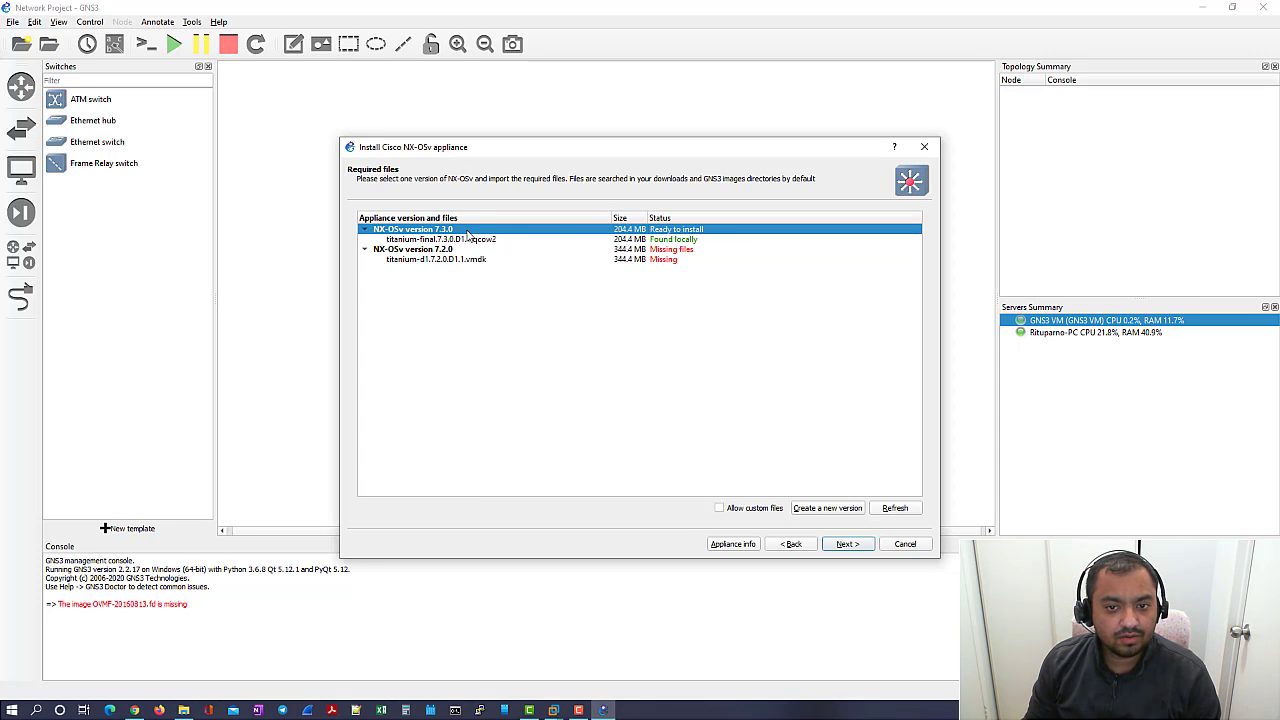
pyautogui.click(657, 241)
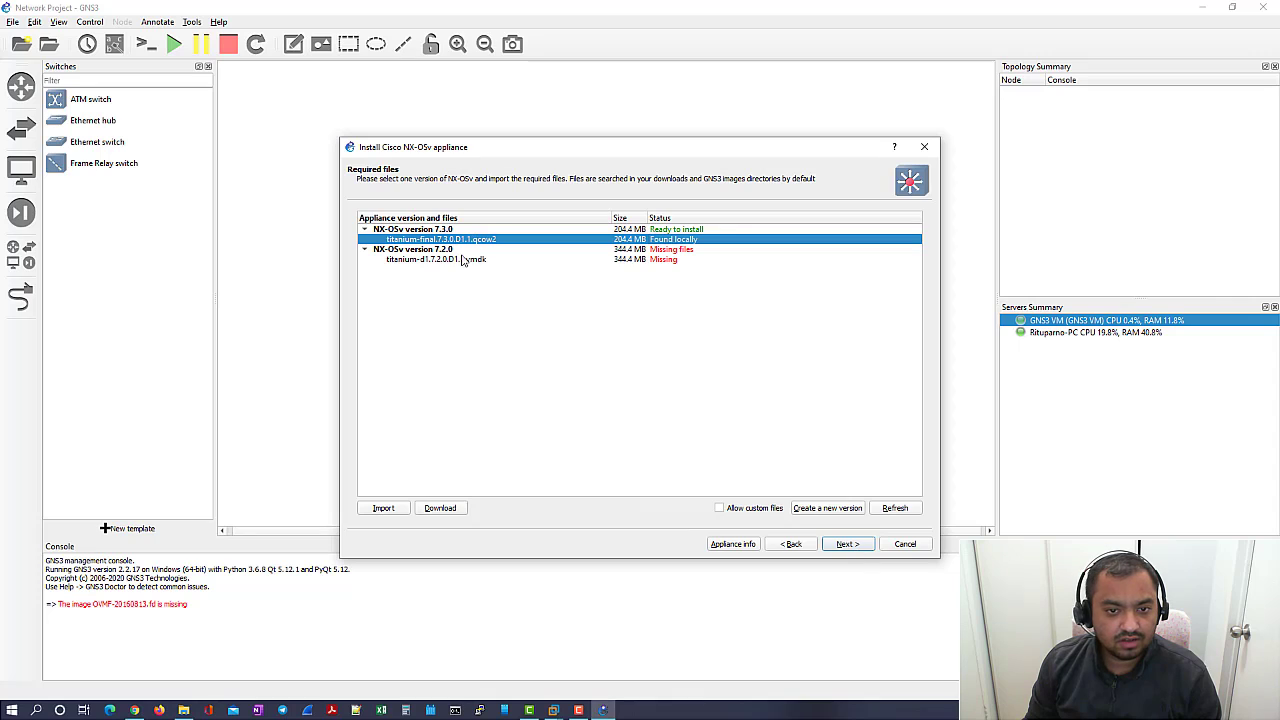
pyautogui.click(895, 508)
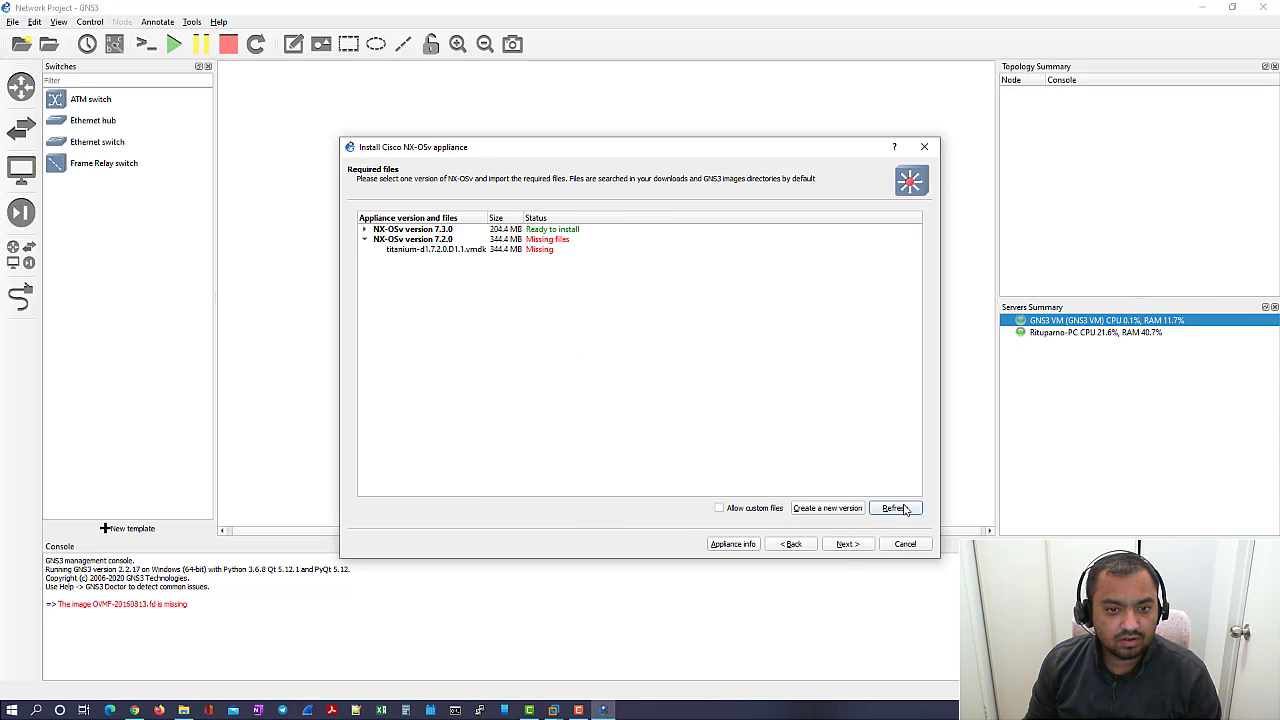
pyautogui.click(538, 231)
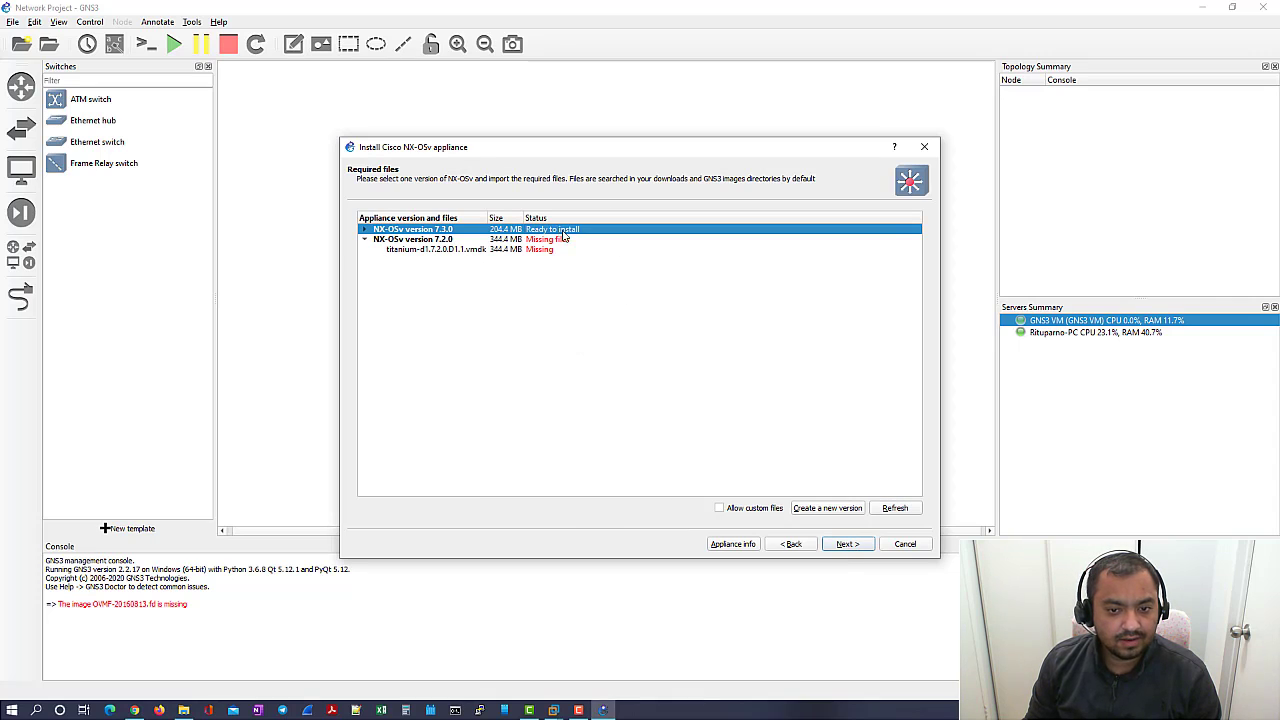
pyautogui.click(864, 547)
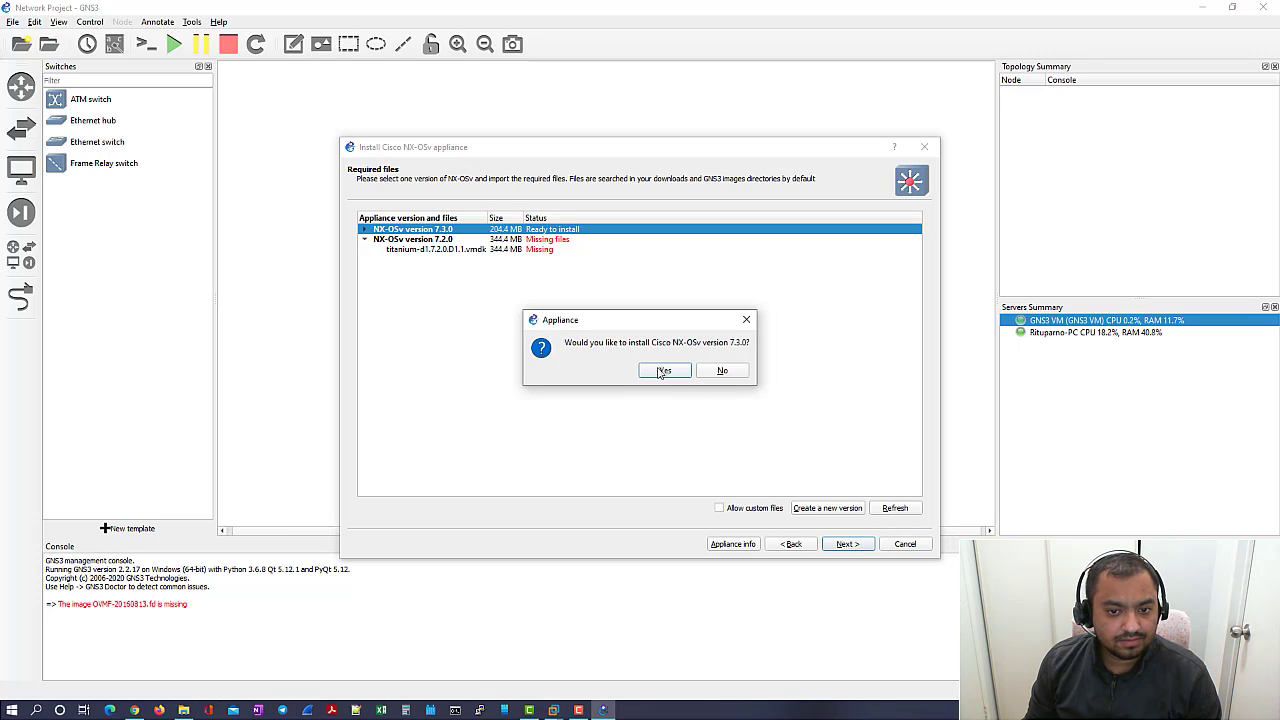
# - Confirm installing NX-OSv 7.3.0, finish the wizard, and acknowledge the new template
pyautogui.click(662, 371)
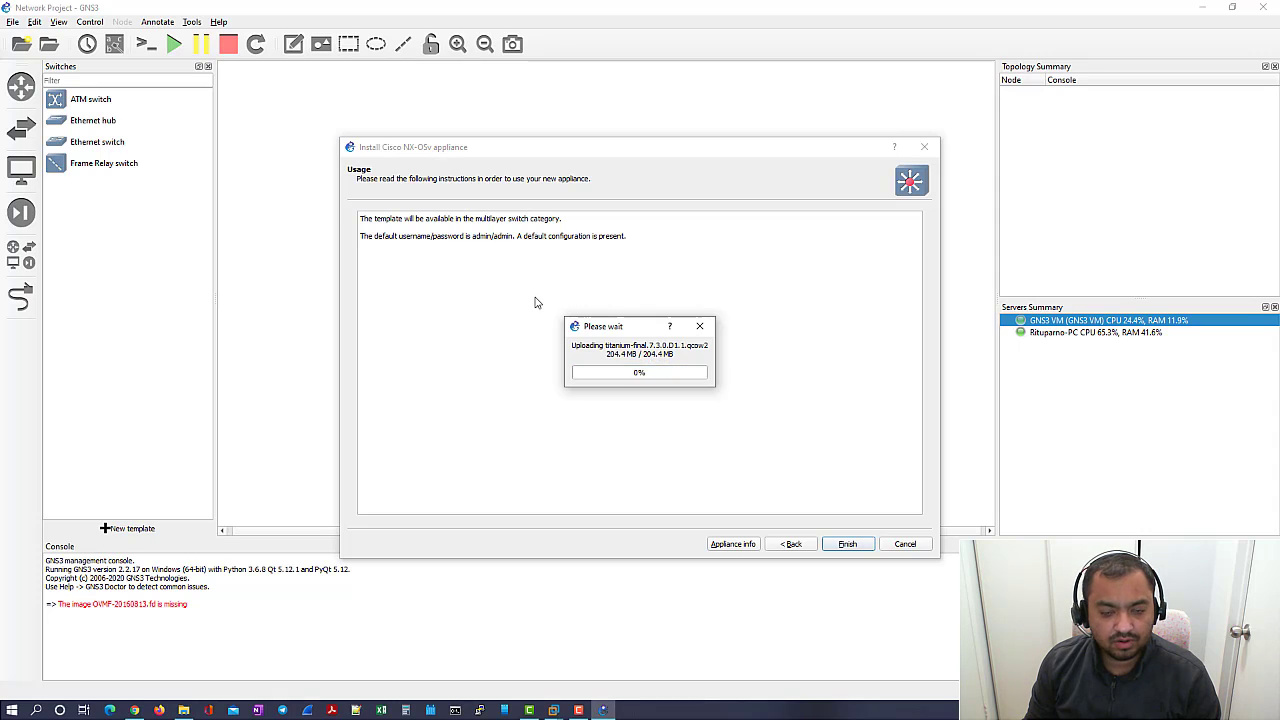
pyautogui.click(847, 544)
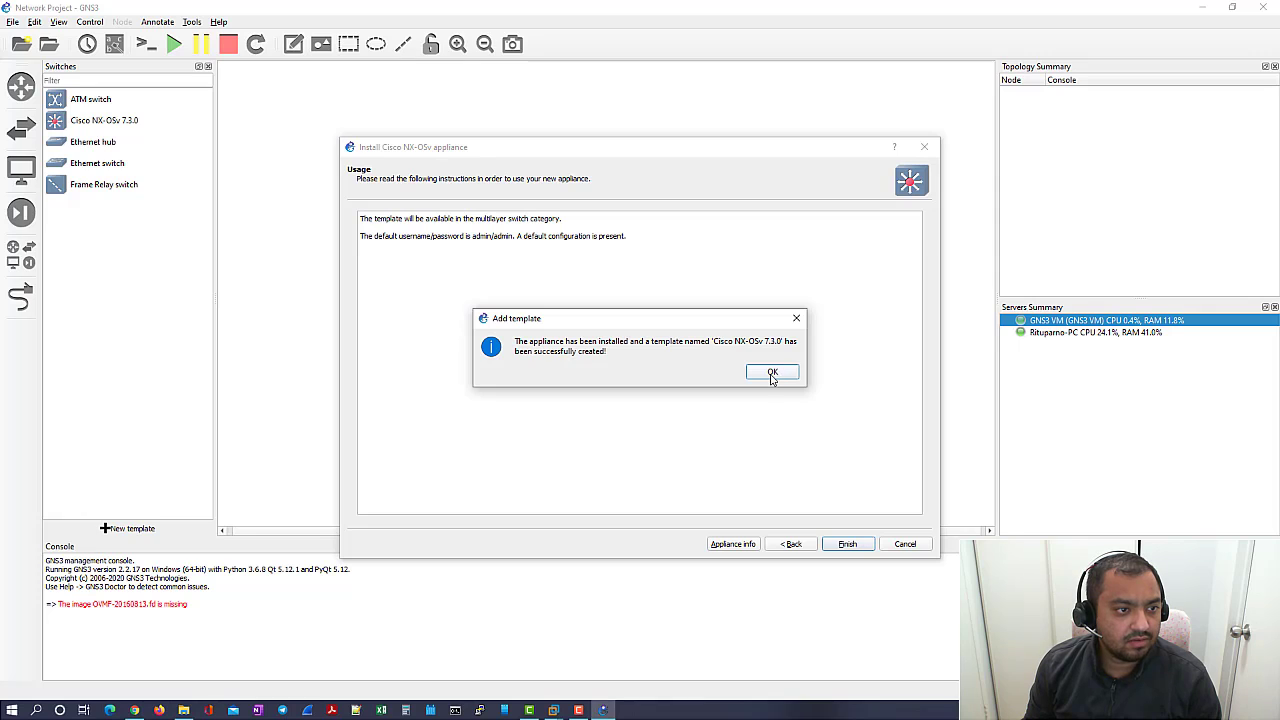
pyautogui.click(772, 373)
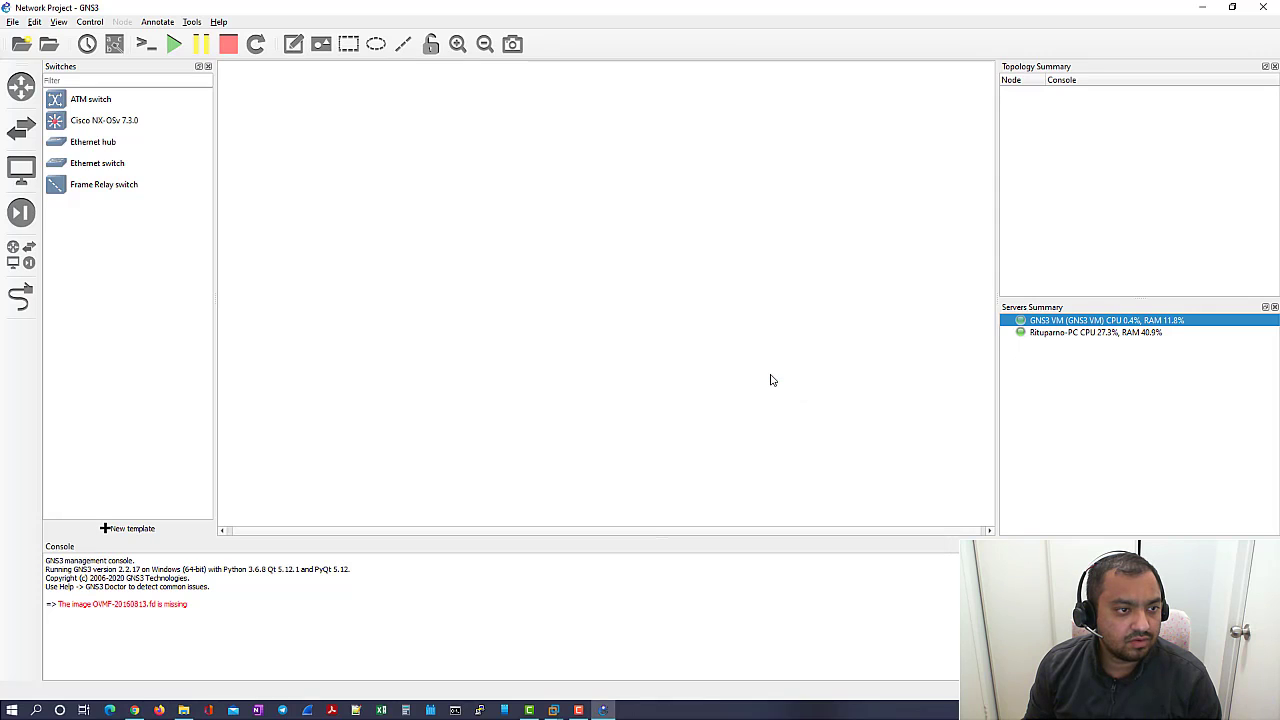
# - Drag a Cisco NX-OSv 7.3.0 node from the switch list onto the canvas centre
pyautogui.click(17, 135)
pyautogui.click(17, 135)
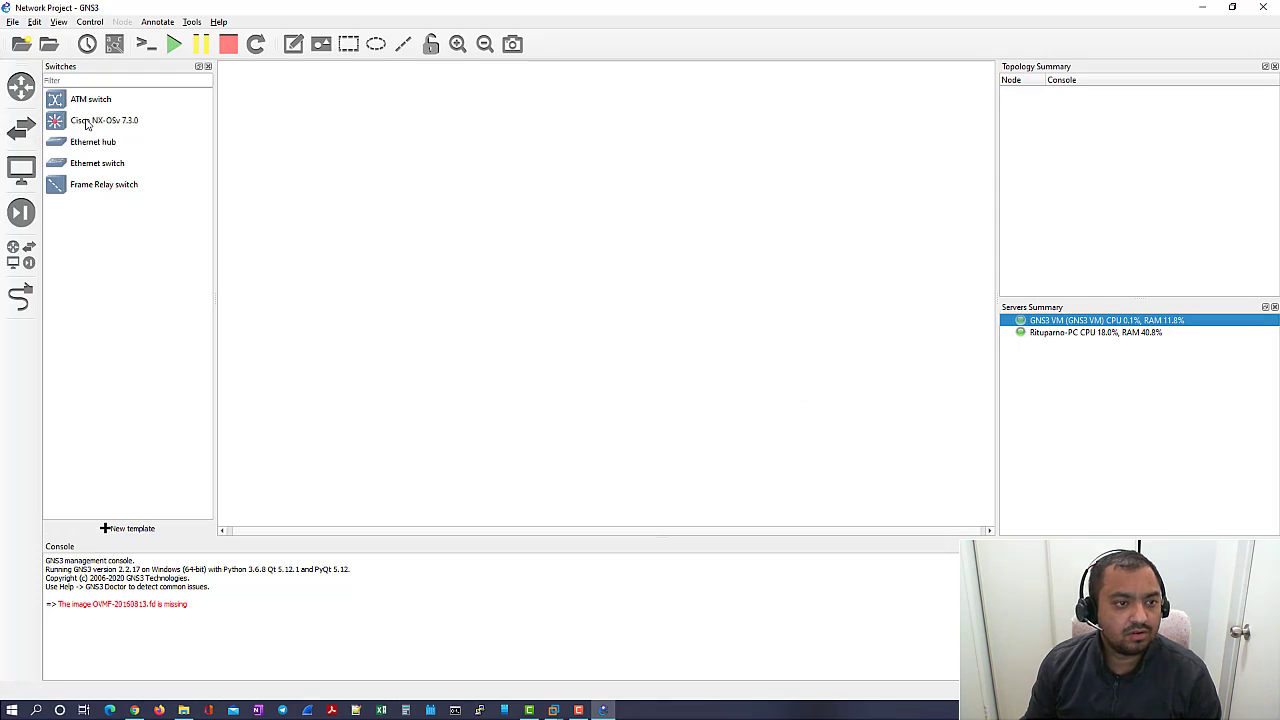
pyautogui.click(86, 122)
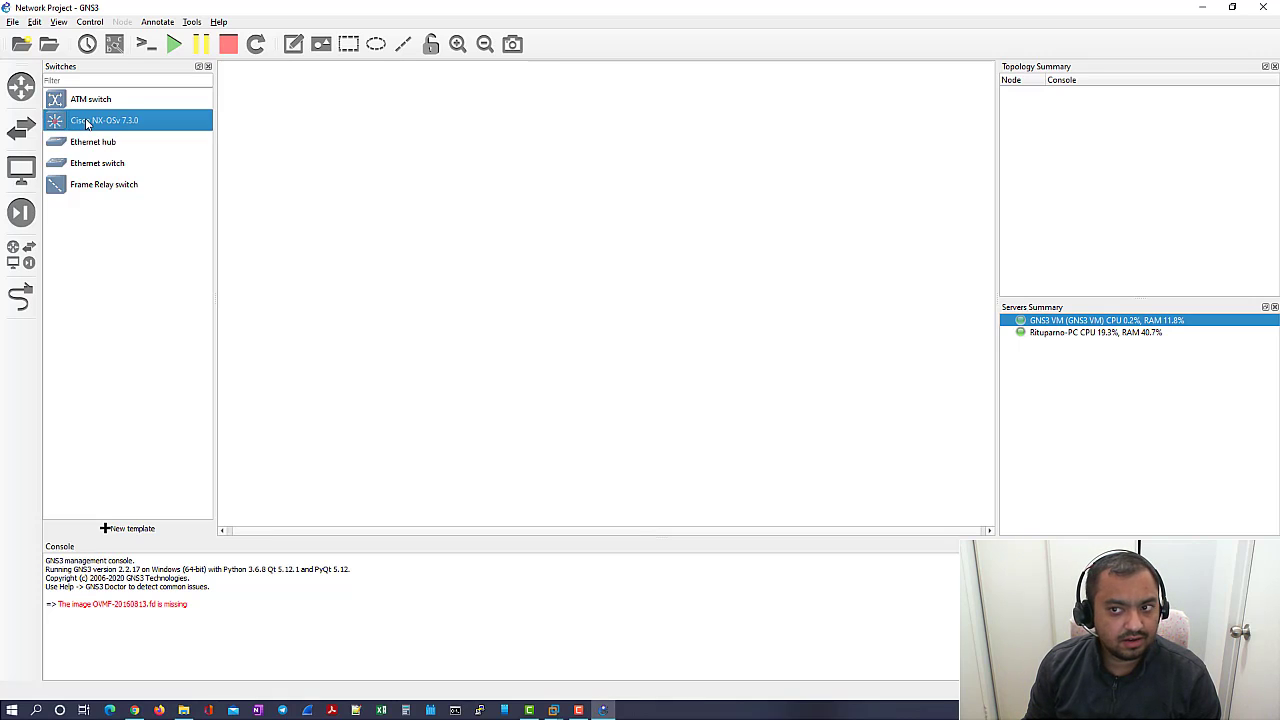
pyautogui.moveTo(86, 122); pyautogui.dragTo(486, 257)
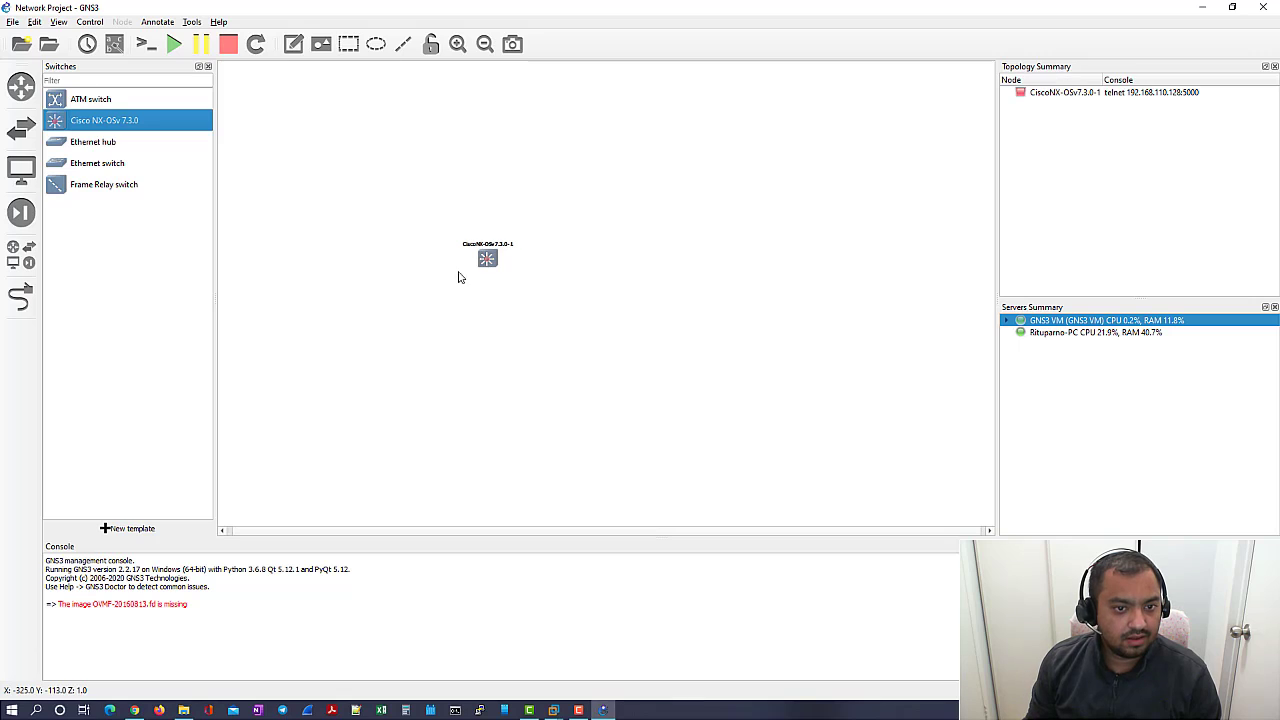
pyautogui.click(19, 124)
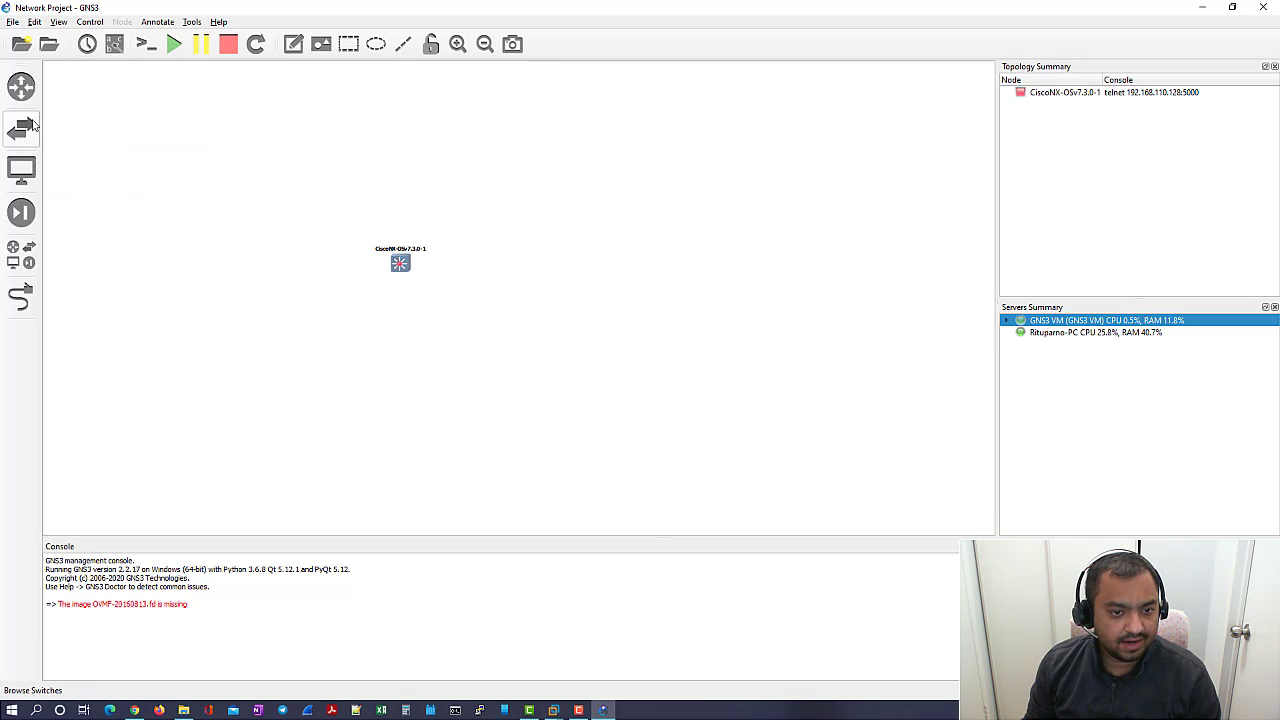
# - Start the new CiscoNX-OSv7.3.0-1 switch node from its context menu
pyautogui.rightClick(402, 264)
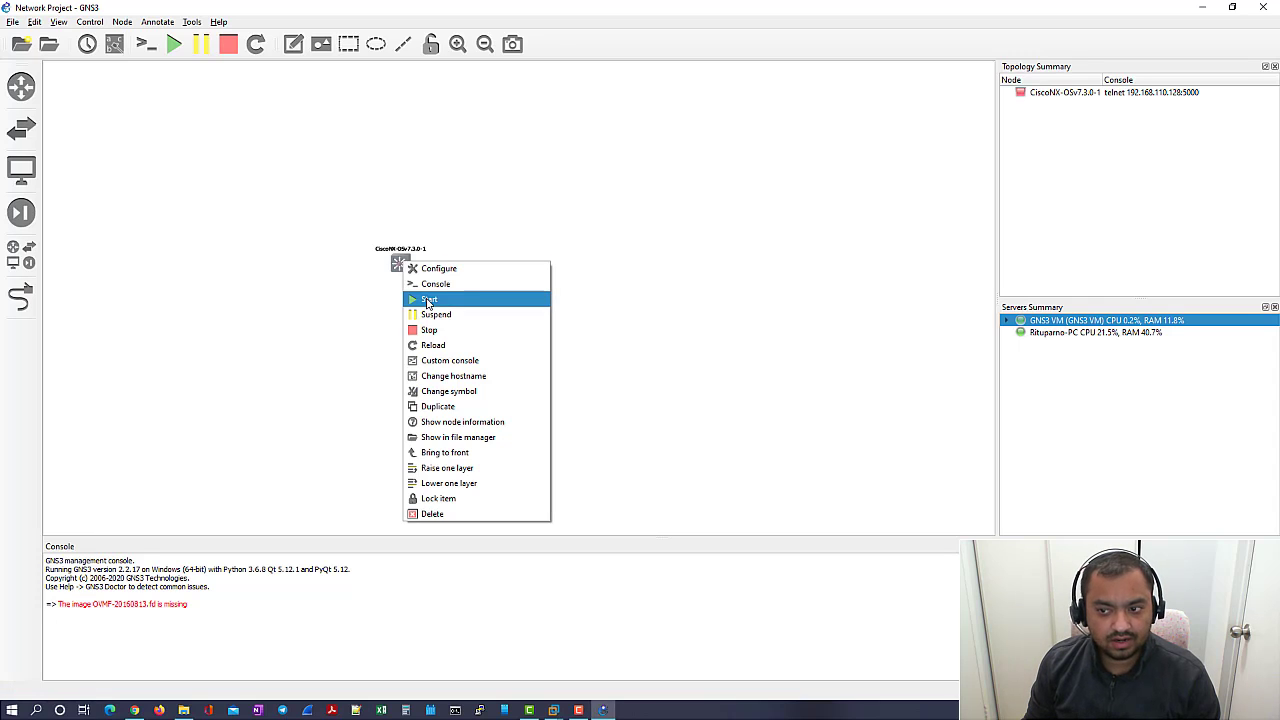
pyautogui.click(428, 300)
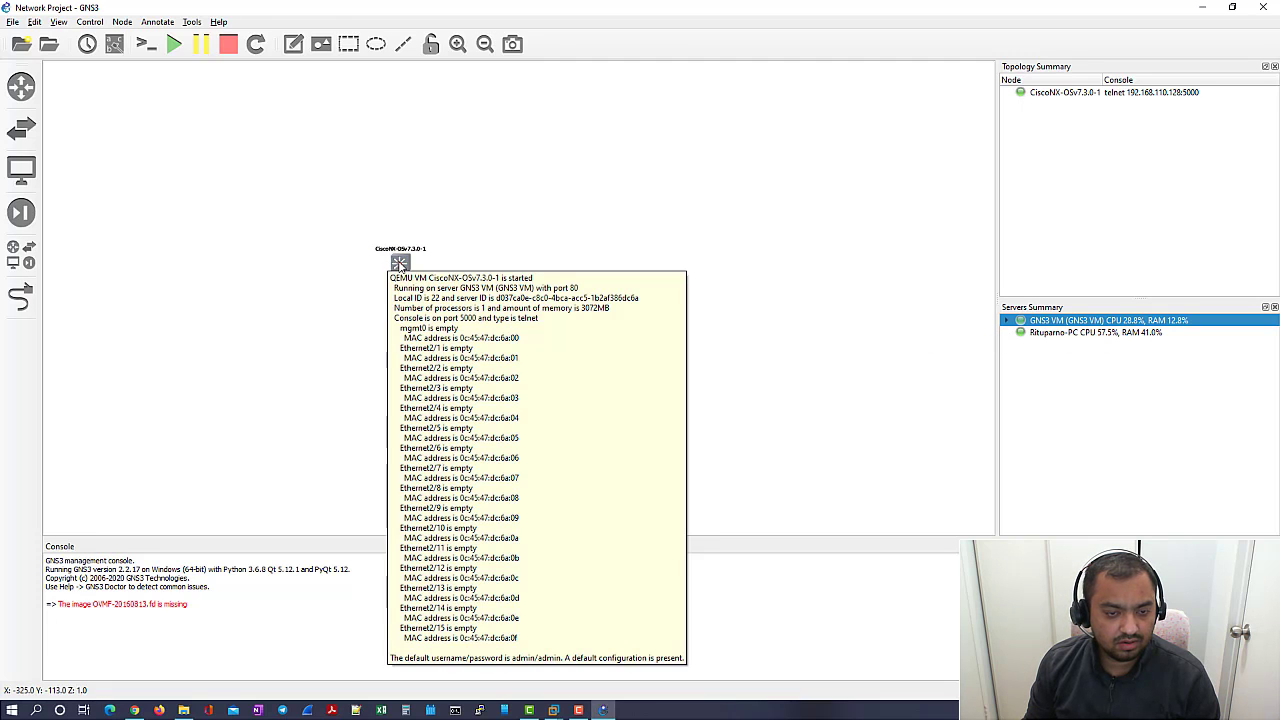
pyautogui.rightClick(400, 262)
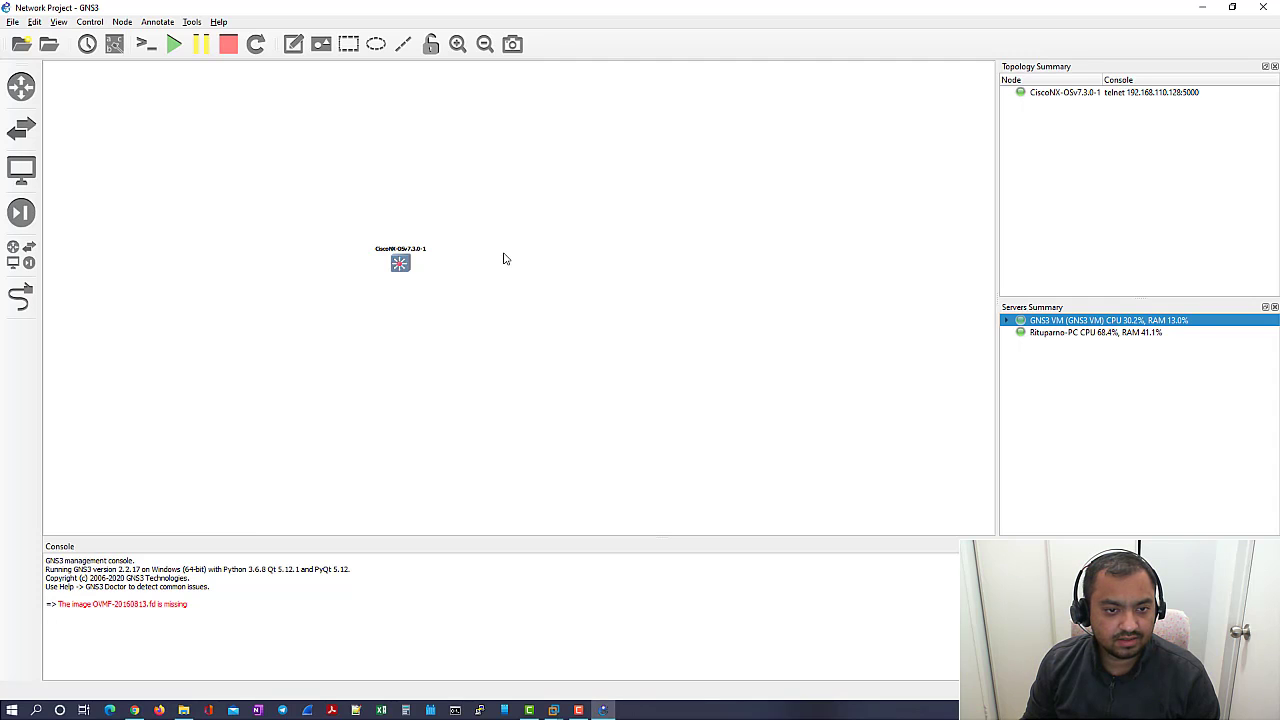
# - Open the switch's console and move the Solar-PuTTY window down and right beside the node
pyautogui.doubleClick(400, 265)
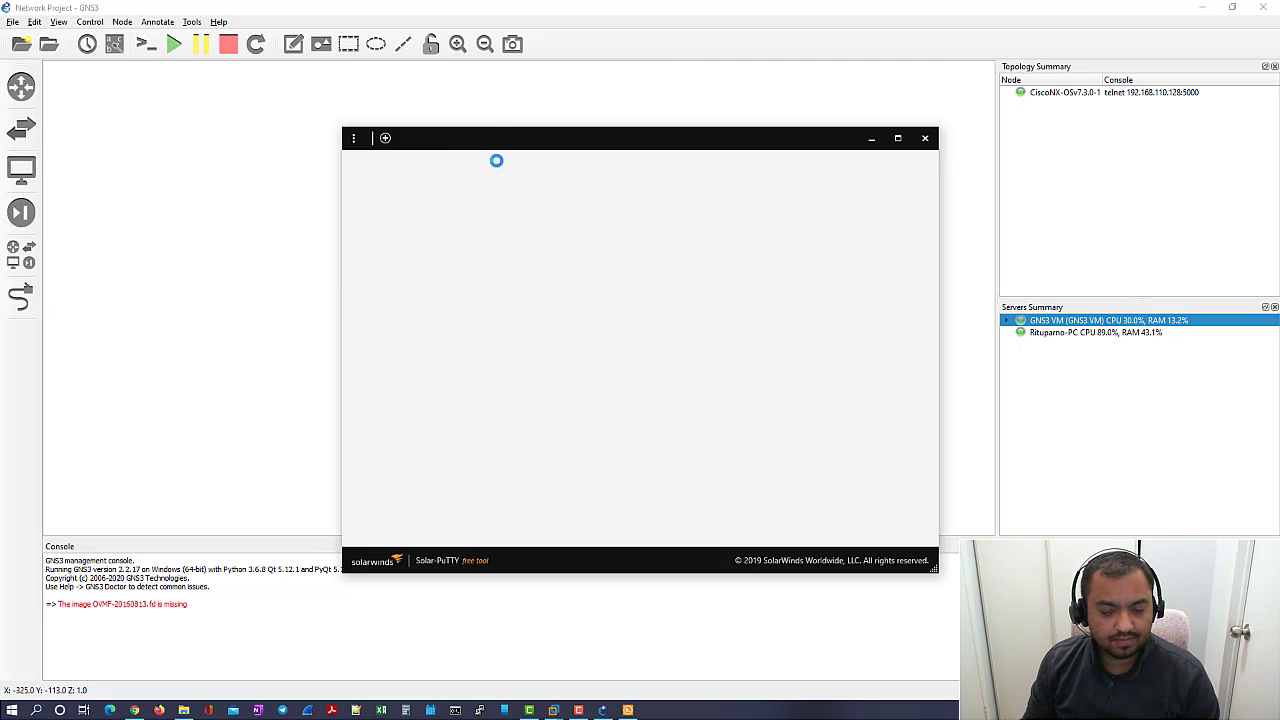
pyautogui.moveTo(596, 145); pyautogui.dragTo(693, 239)
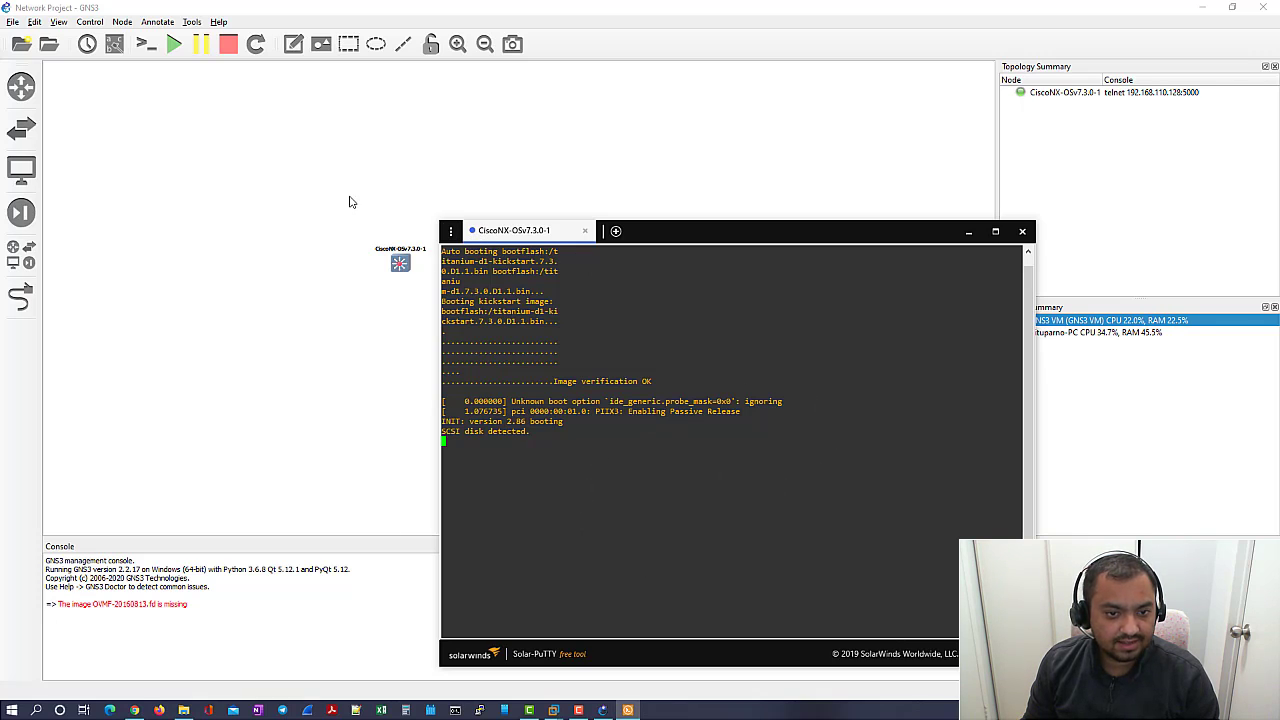
pyautogui.click(451, 231)
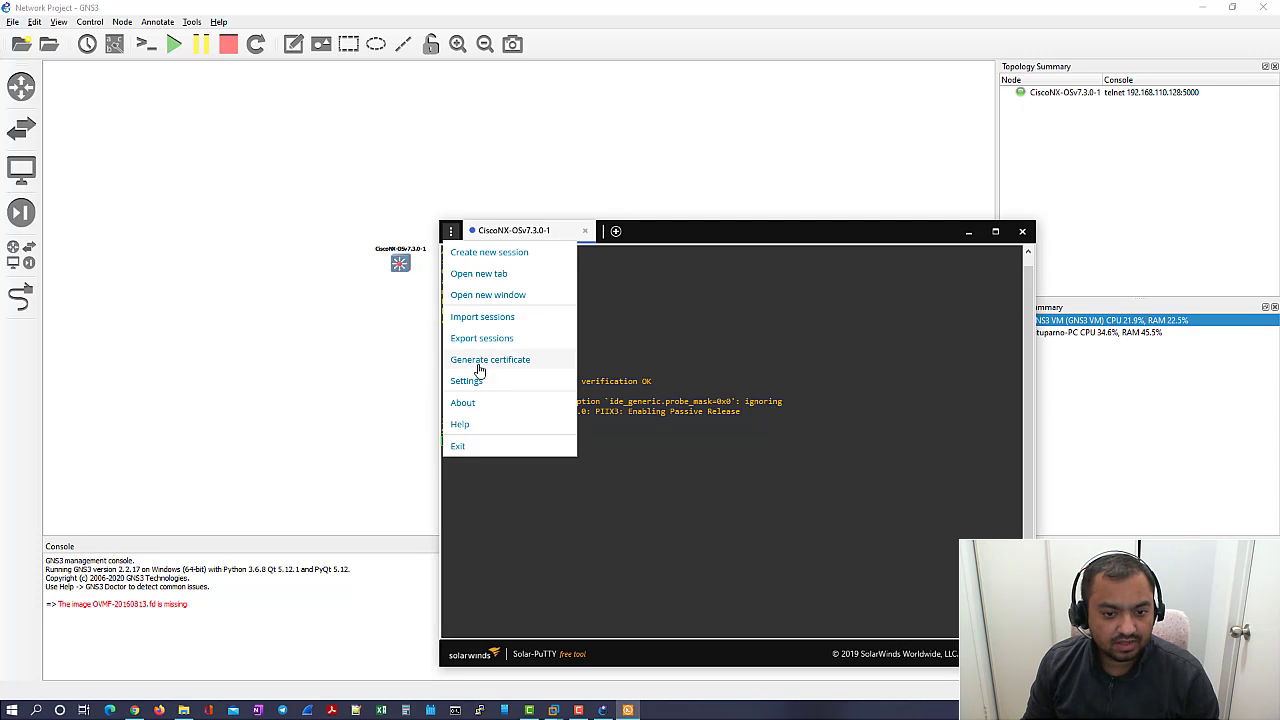
pyautogui.click(578, 368)
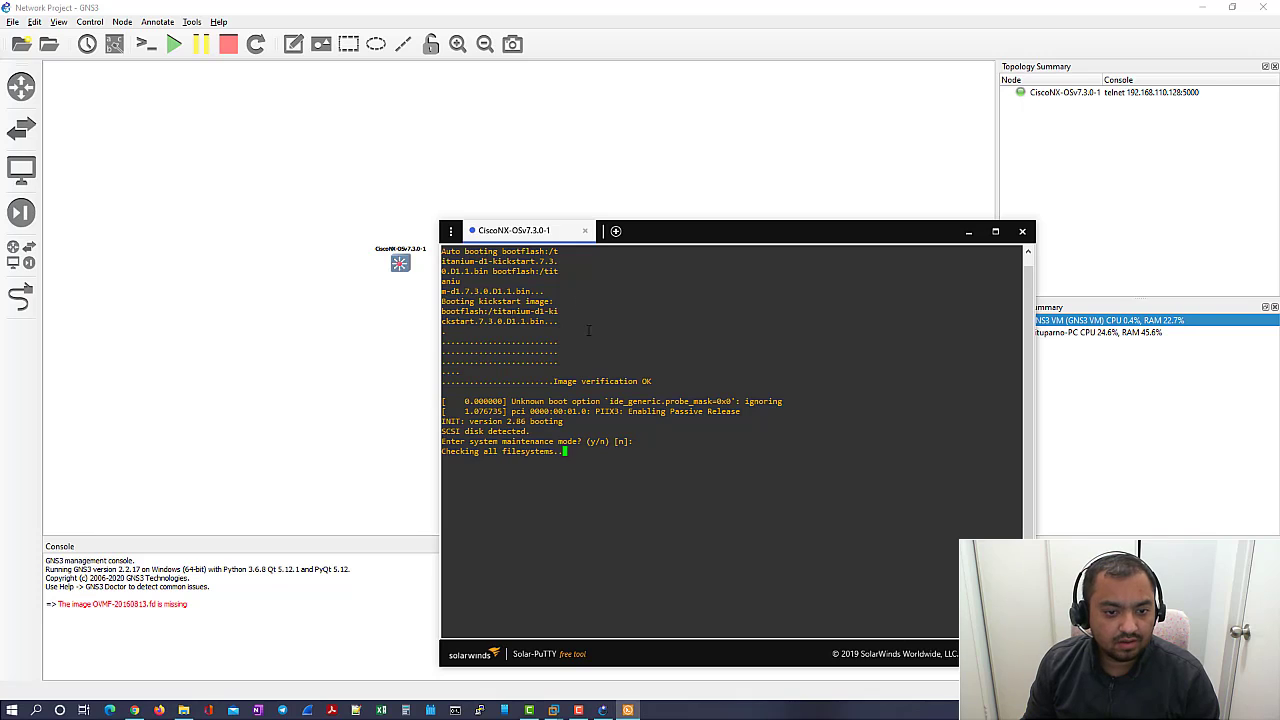
# - Open Solar-PuTTY's General settings in a new tab and launch the PuTTY configuration
pyautogui.click(451, 231)
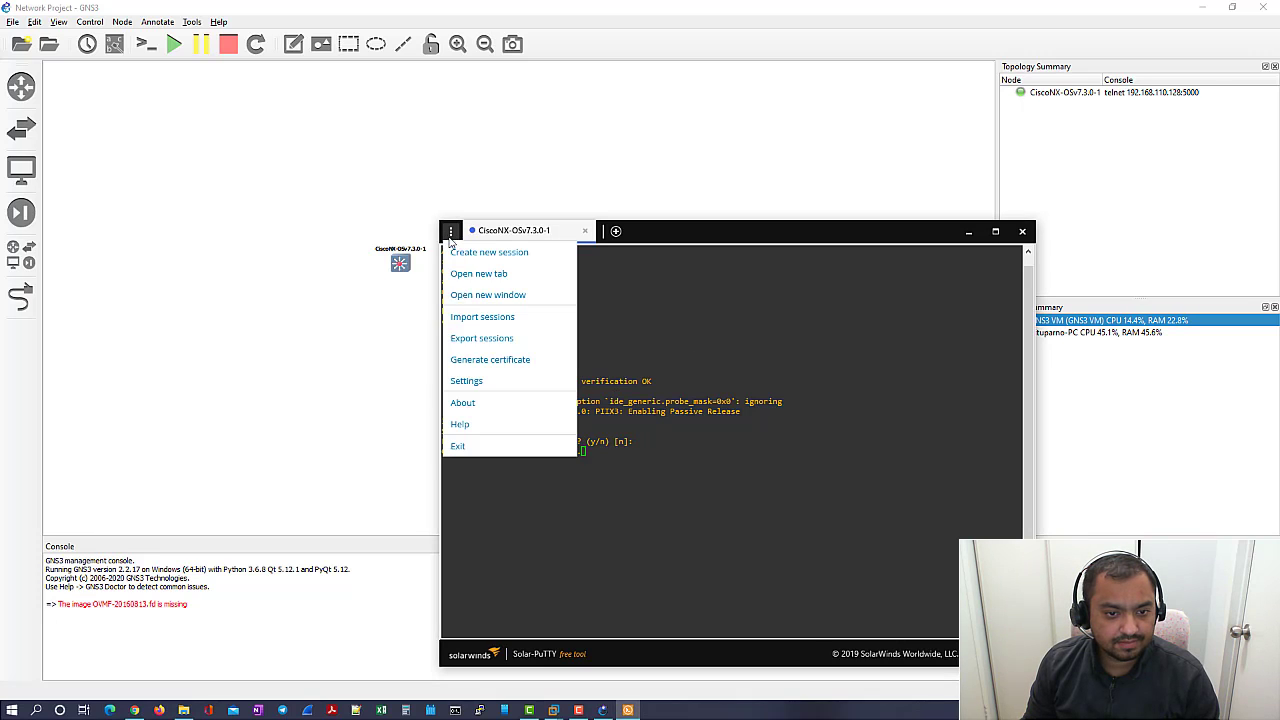
pyautogui.click(467, 381)
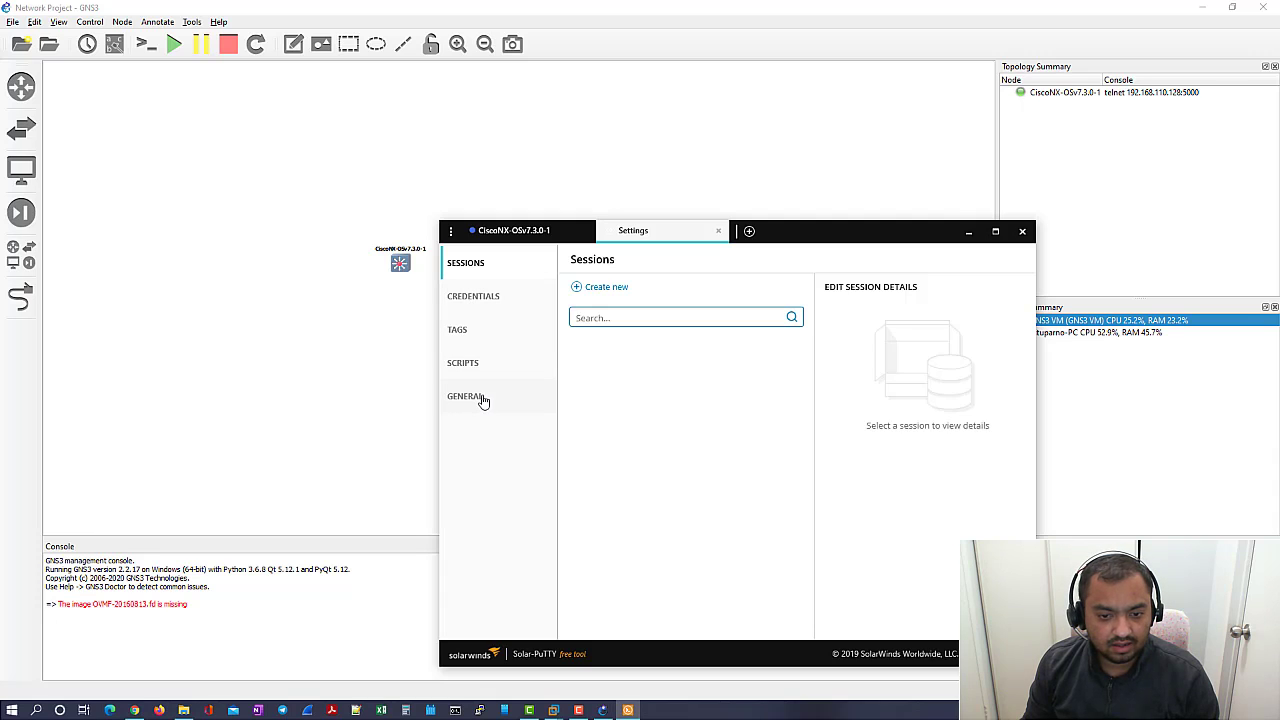
pyautogui.click(482, 398)
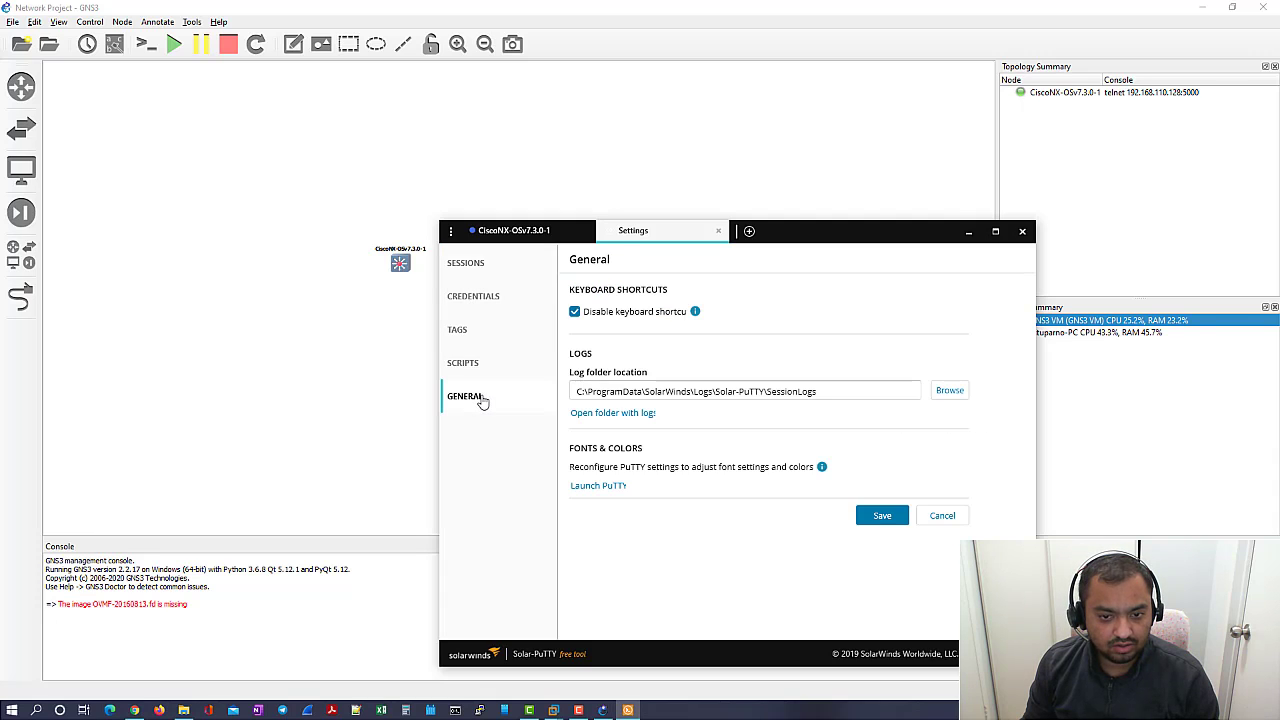
pyautogui.click(606, 486)
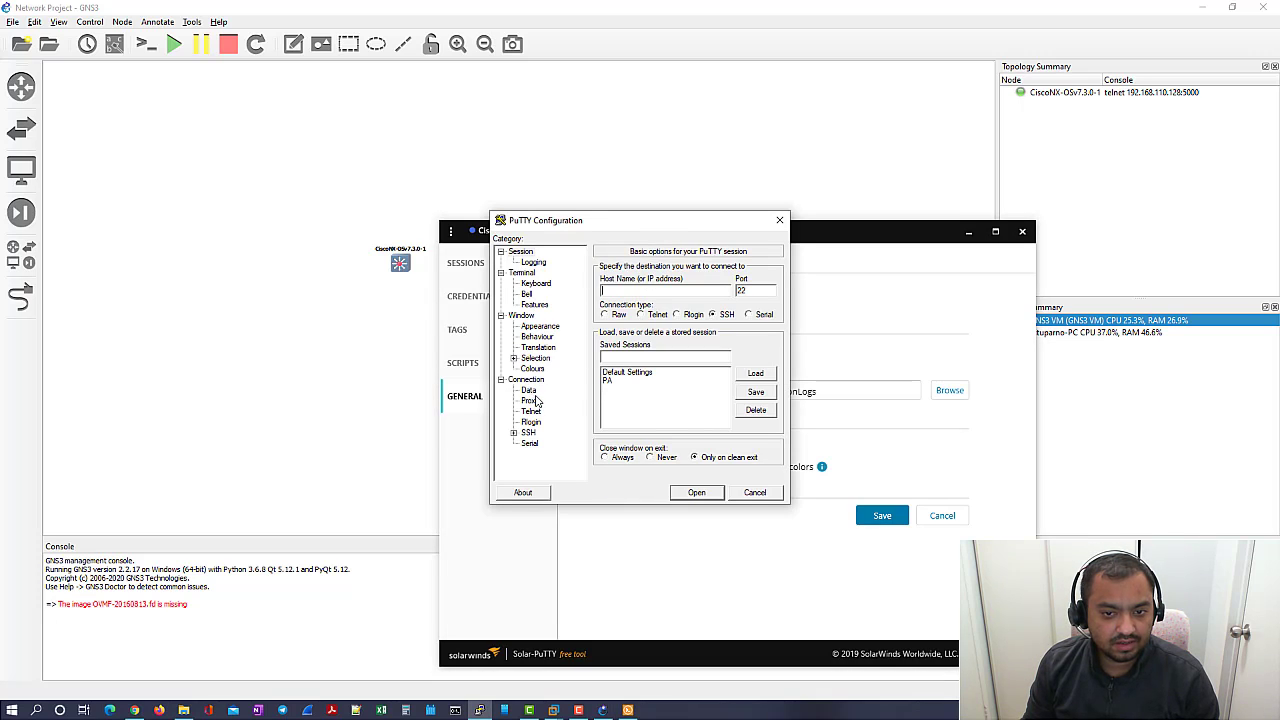
# - Confirm the terminal font remains Consolas 10-point, then cancel the PuTTY Configuration dialog
pyautogui.click(542, 327)
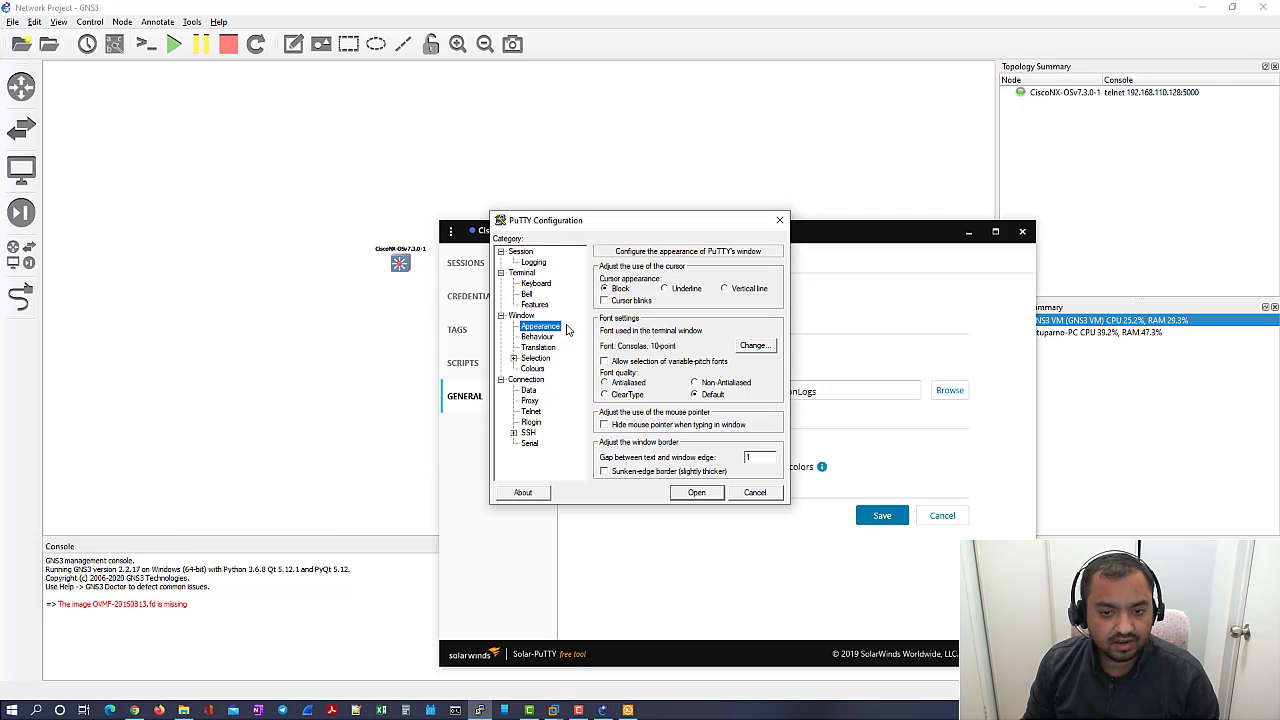
pyautogui.click(763, 347)
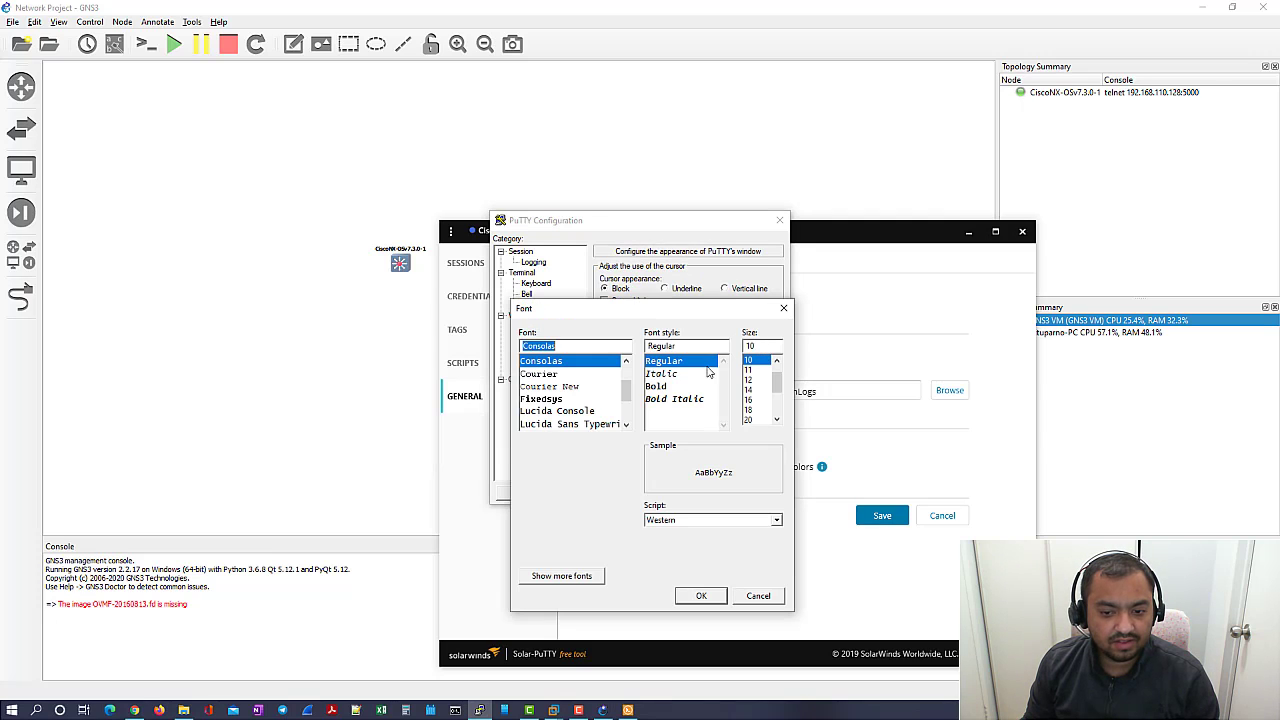
pyautogui.click(772, 597)
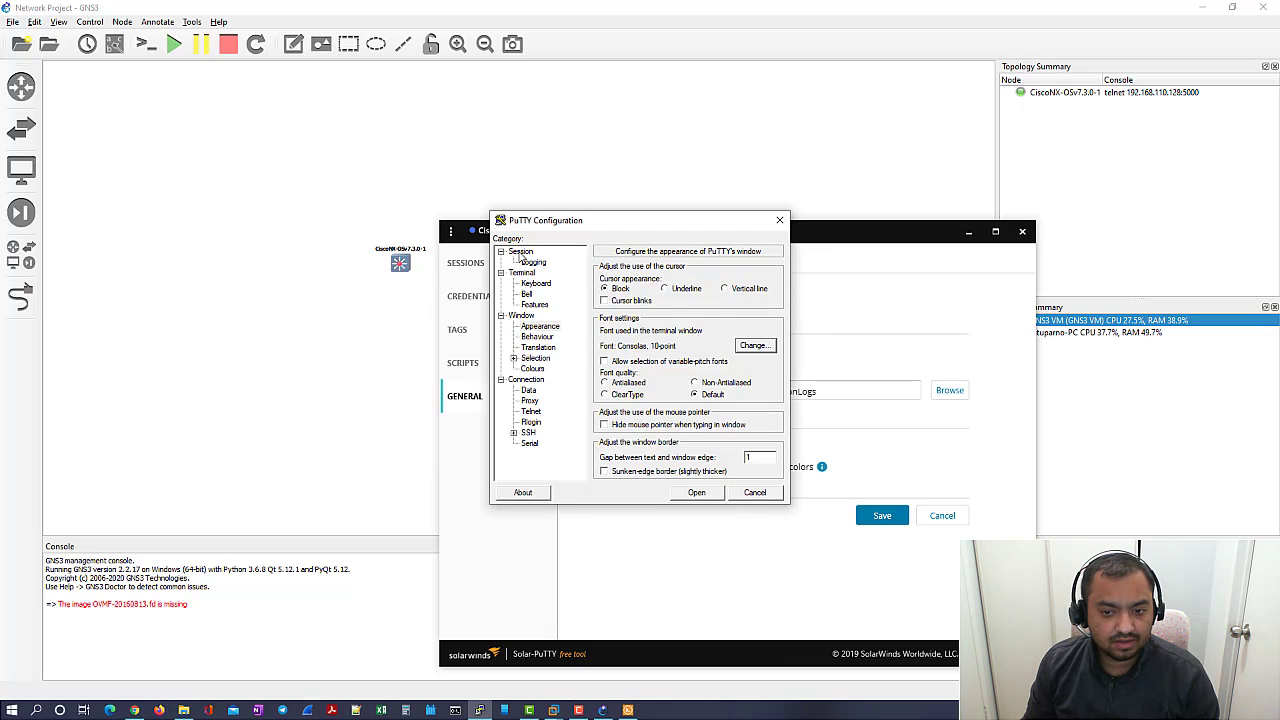
pyautogui.click(520, 251)
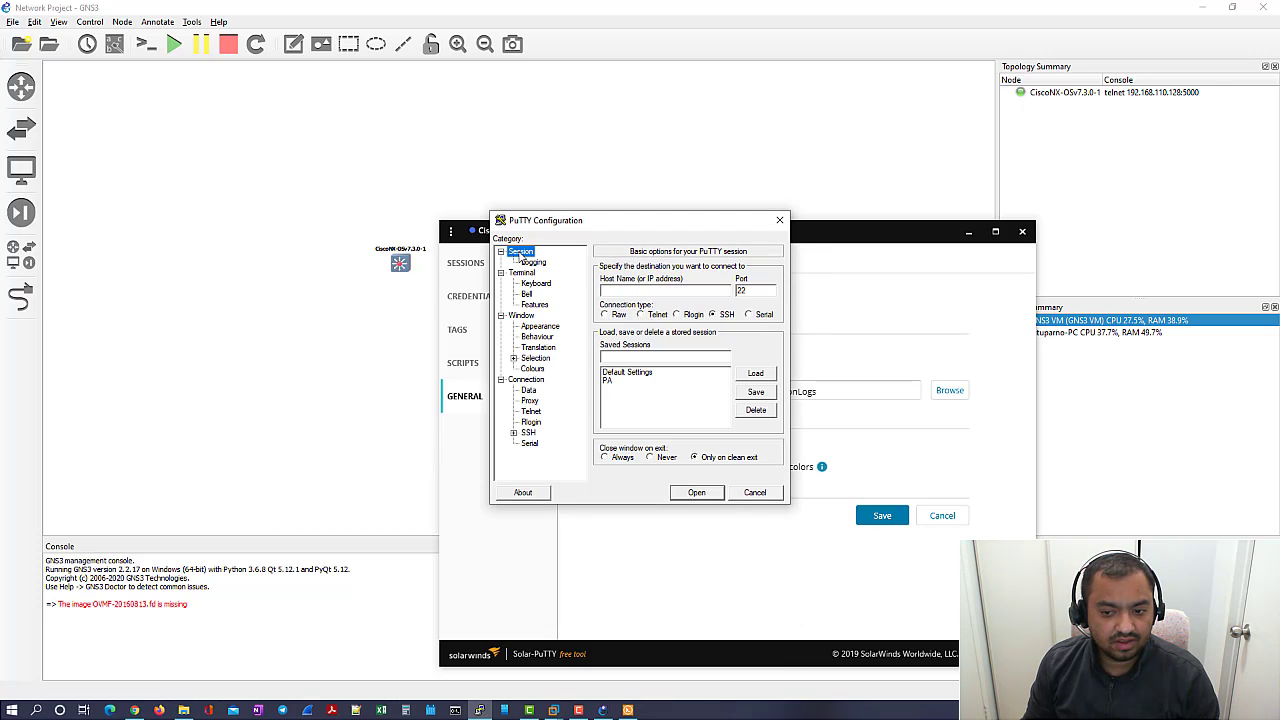
pyautogui.click(765, 494)
pyautogui.click(767, 494)
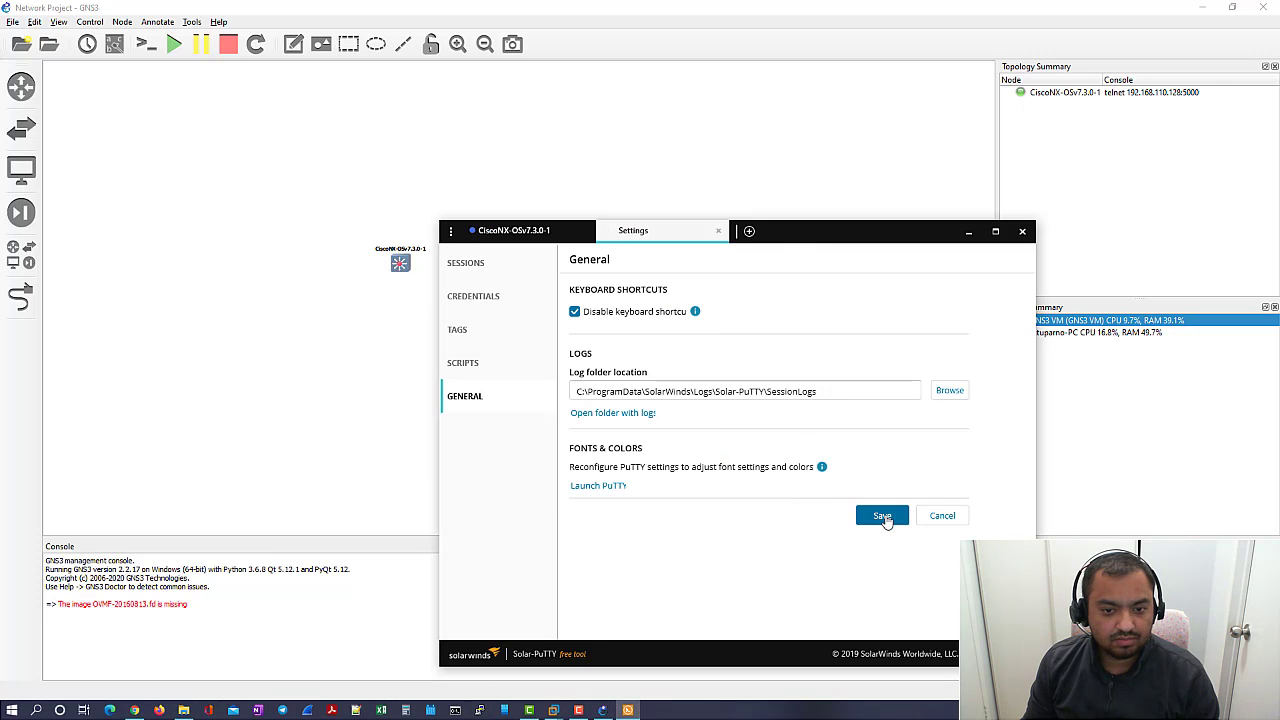
# - Log in to the switch console with the default admin username to reach switch#, then return to GNS3
pyautogui.click(520, 232)
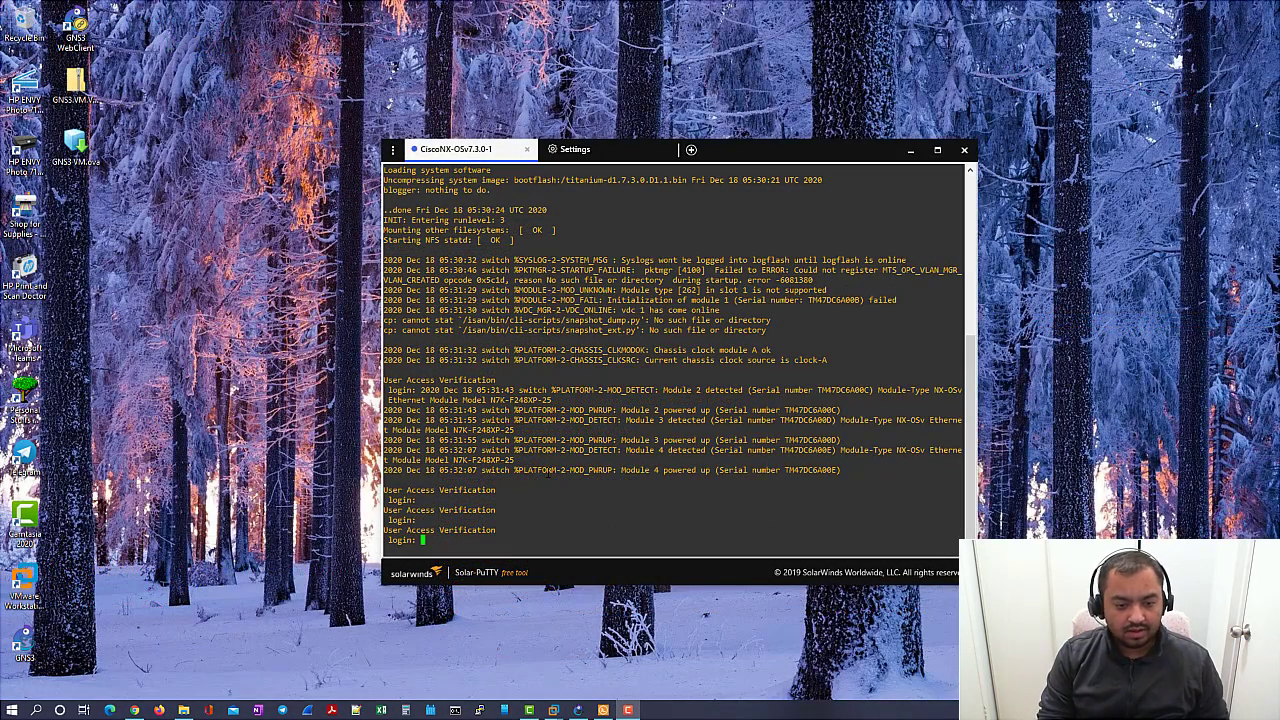
pyautogui.write('admin')
pyautogui.press('Return')
pyautogui.press('Return')
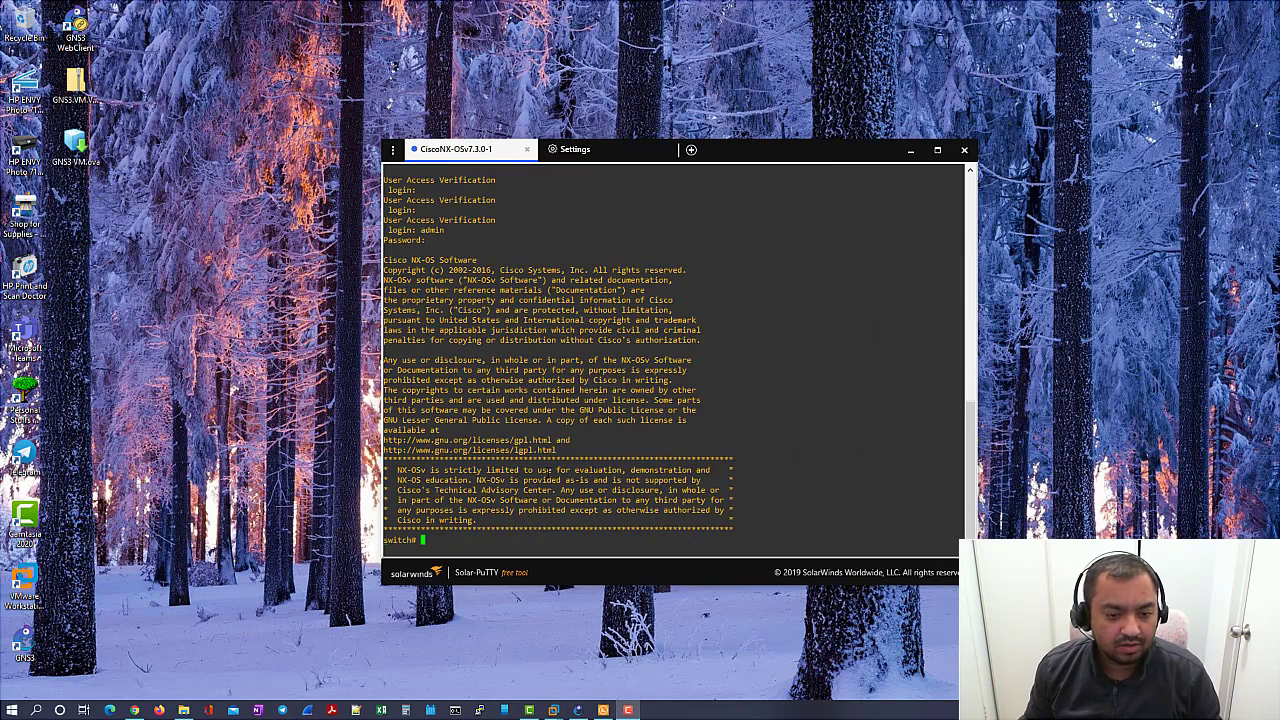
pyautogui.press('Return')
pyautogui.press('Return')
pyautogui.press('Return')
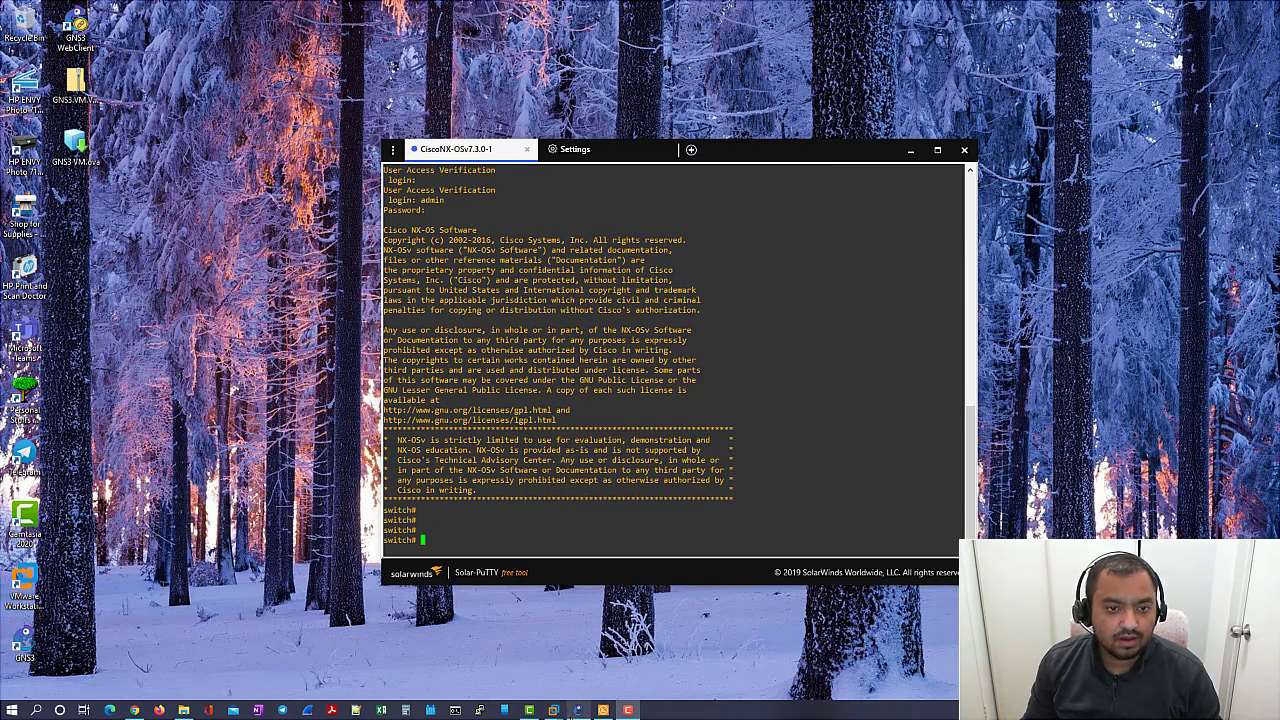
pyautogui.click(580, 712)
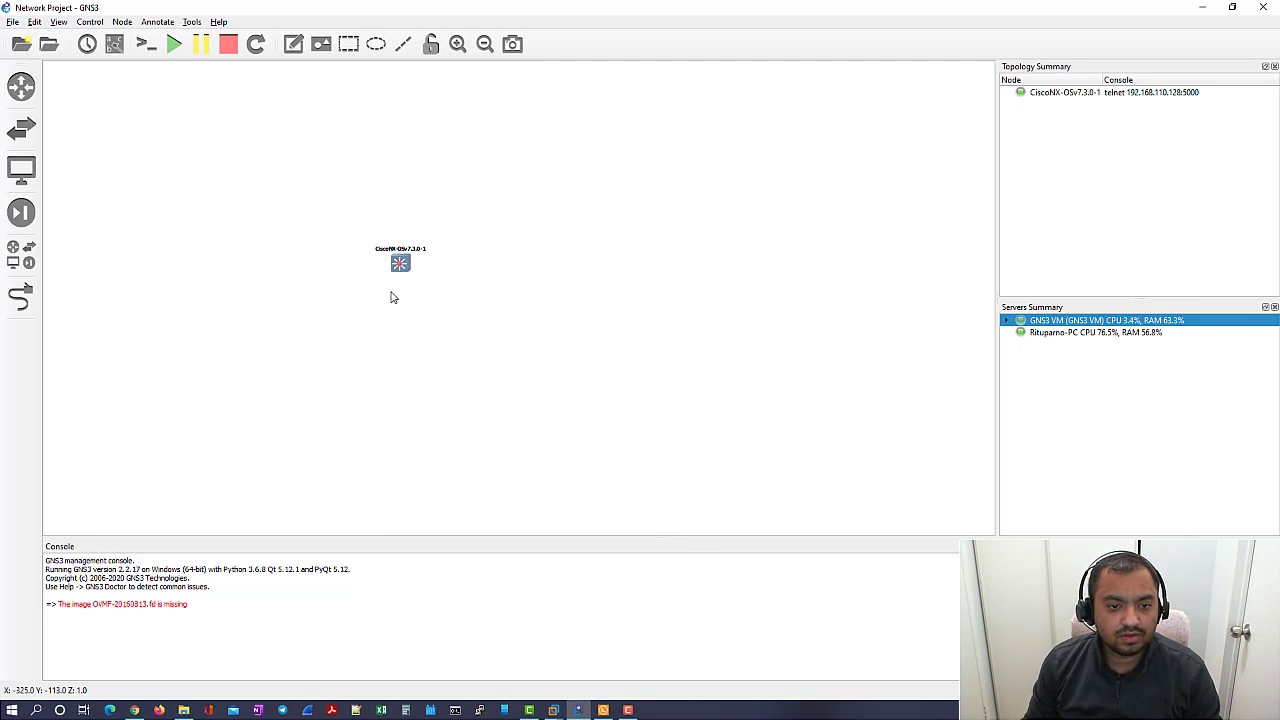
pyautogui.moveTo(404, 270)
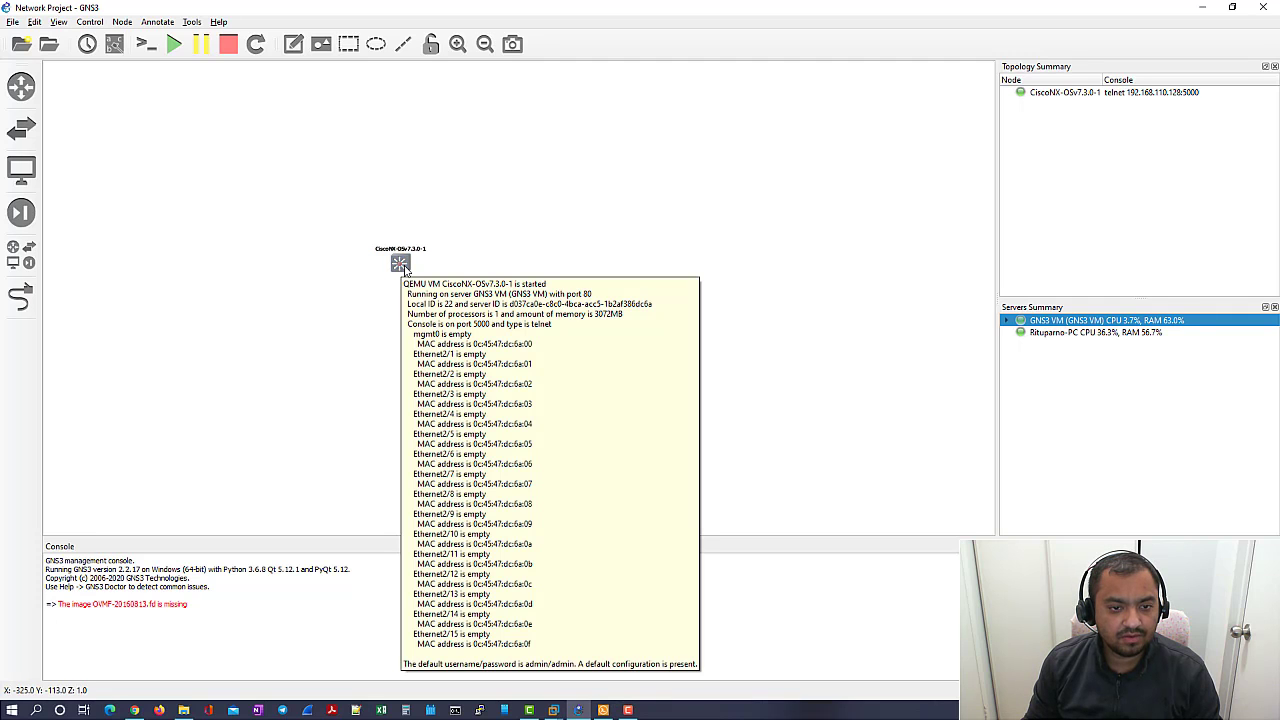
pyautogui.rightClick(403, 267)
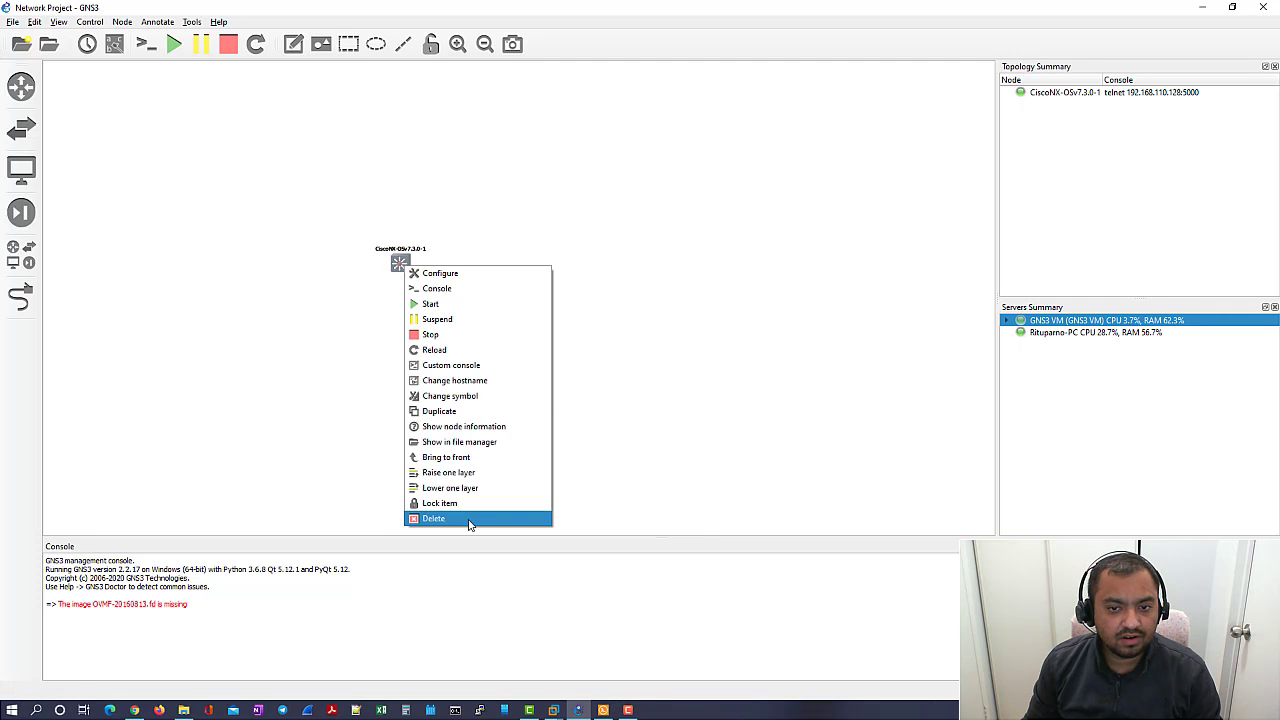
pyautogui.click(447, 279)
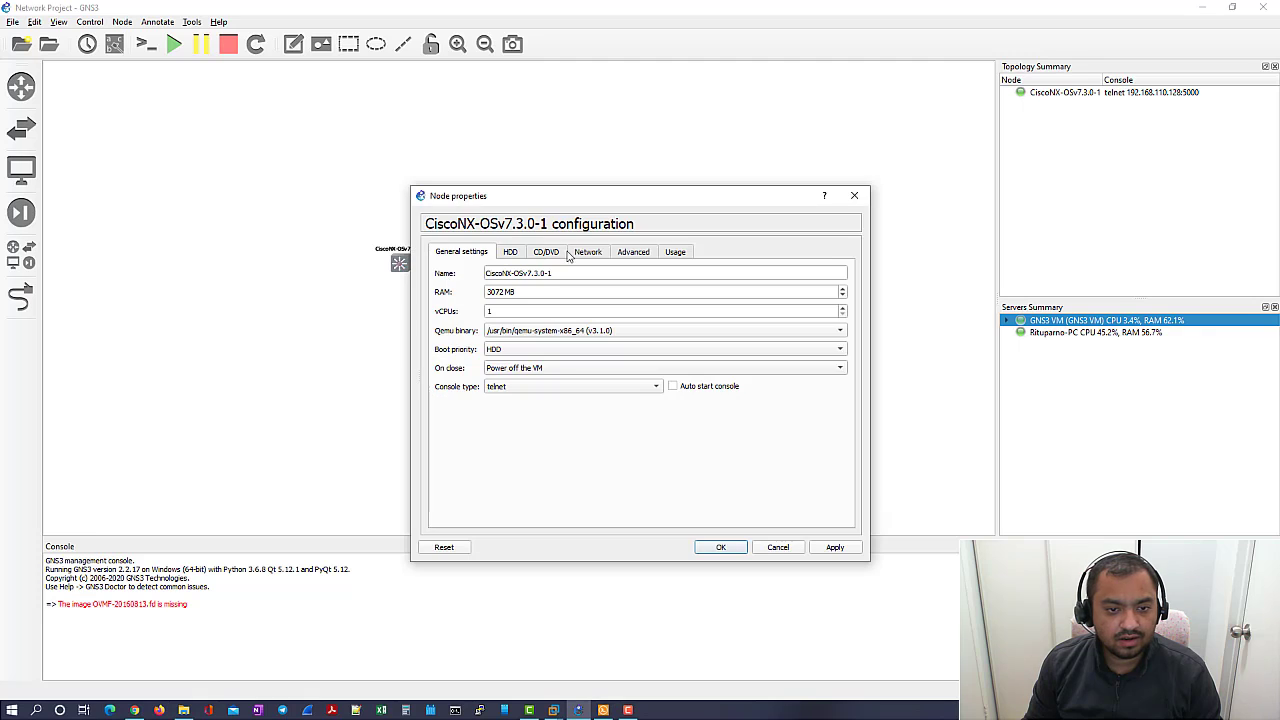
pyautogui.click(676, 256)
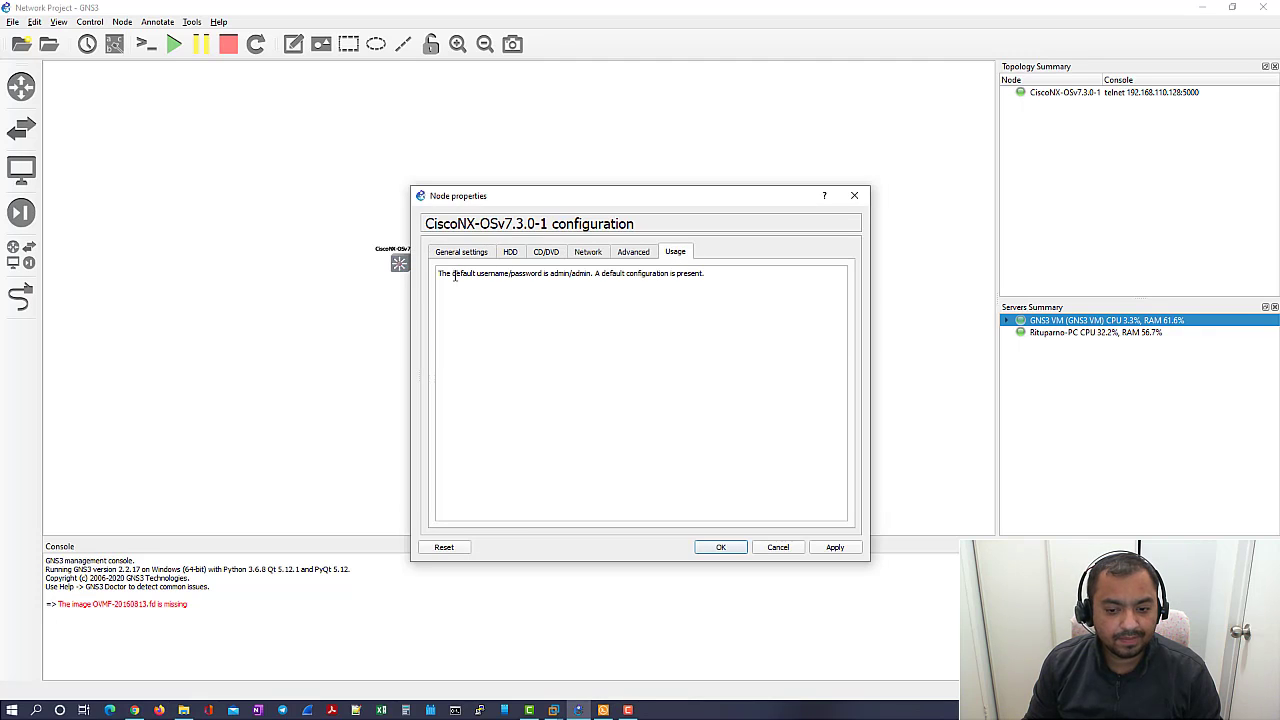
pyautogui.moveTo(438, 273); pyautogui.dragTo(662, 283)
pyautogui.click(780, 549)
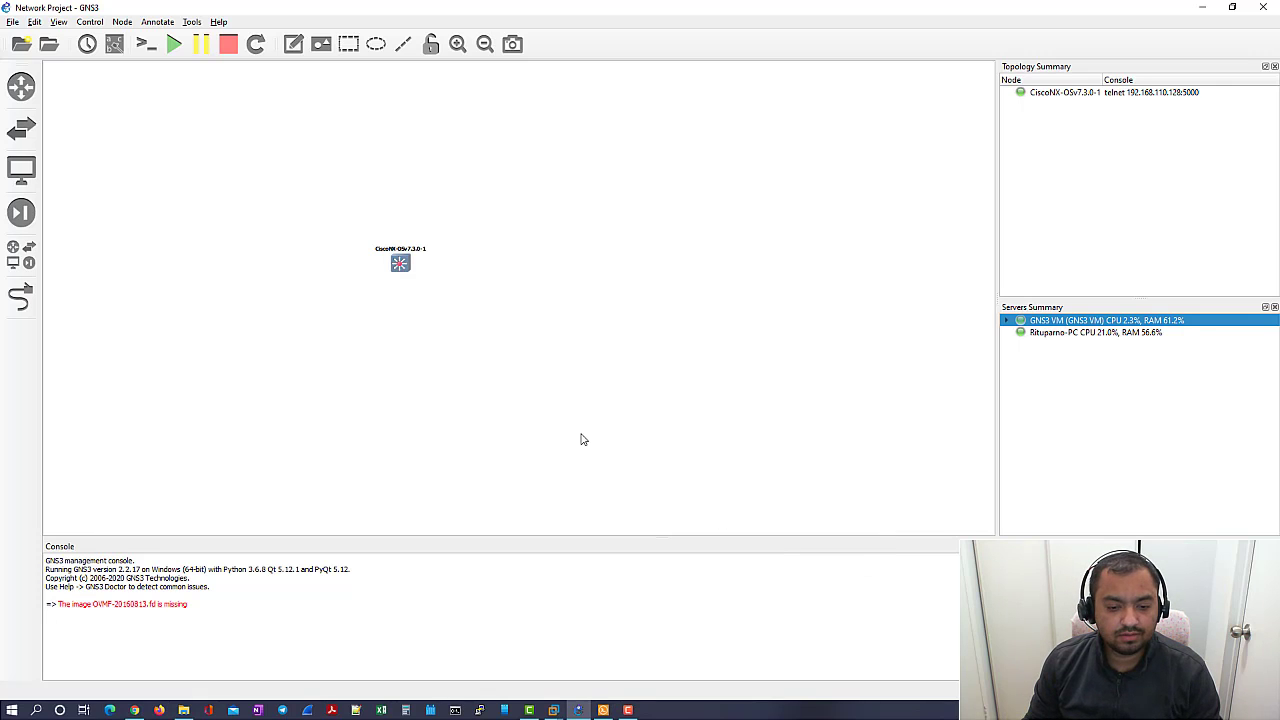